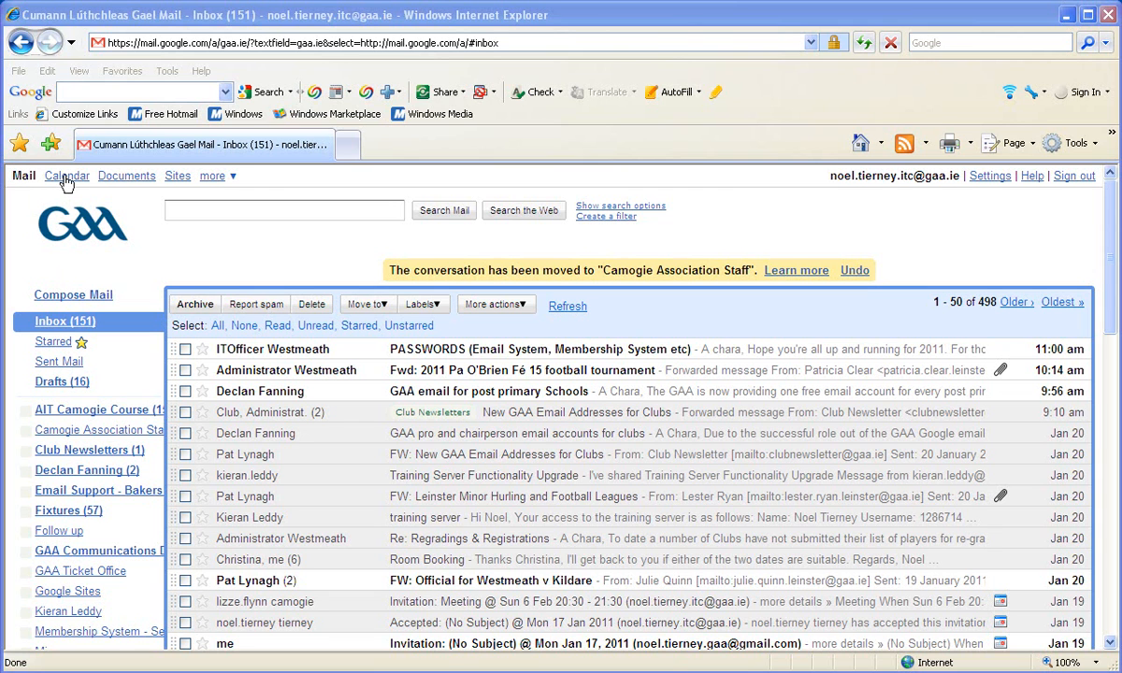
Open the calendar application and start creating a new calendar under My calendars
{"action": "left_click", "coordinate": [66, 177]}
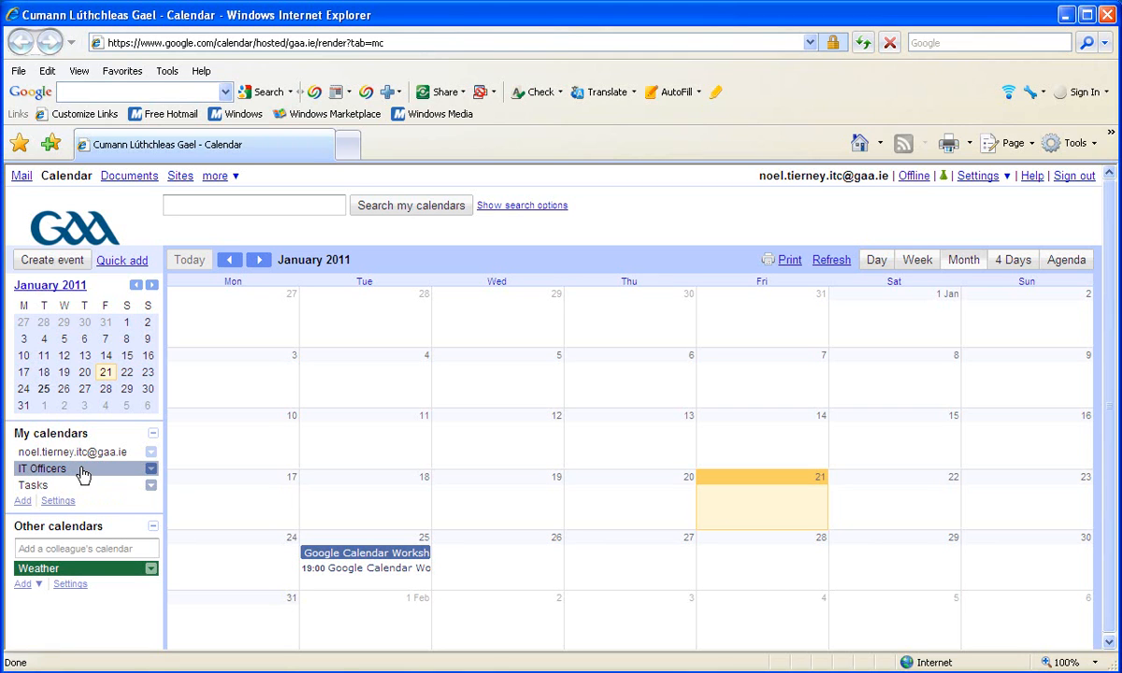
{"action": "left_click", "coordinate": [82, 473]}
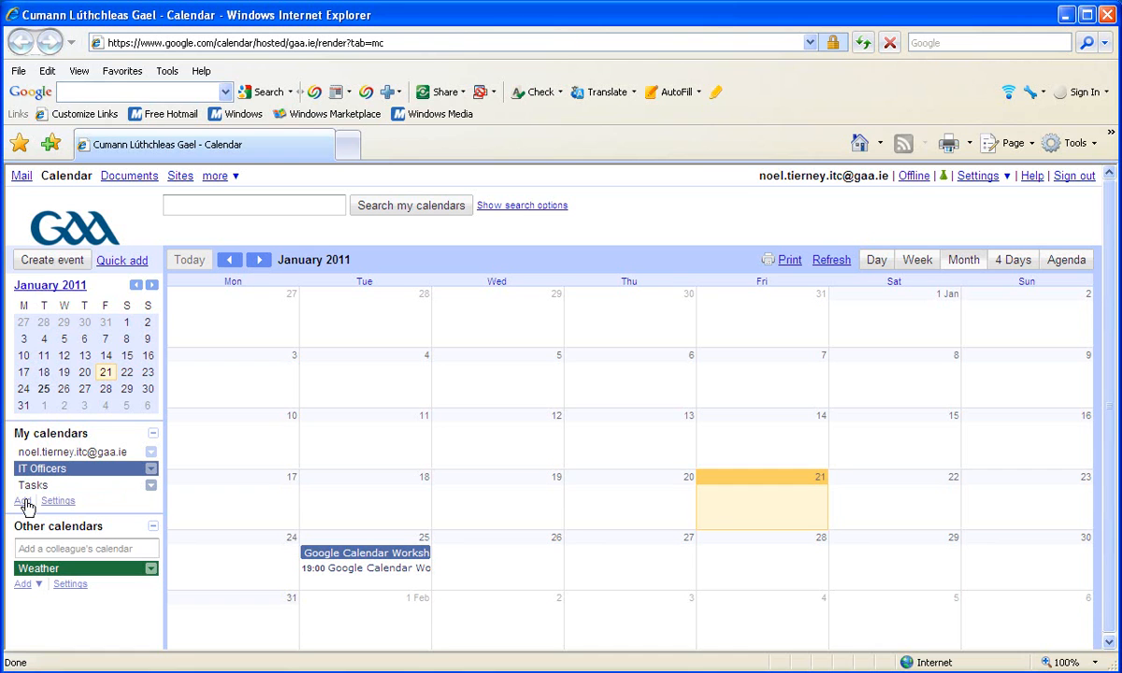
{"action": "left_click", "coordinate": [23, 502]}
{"action": "double_click", "coordinate": [36, 487]}
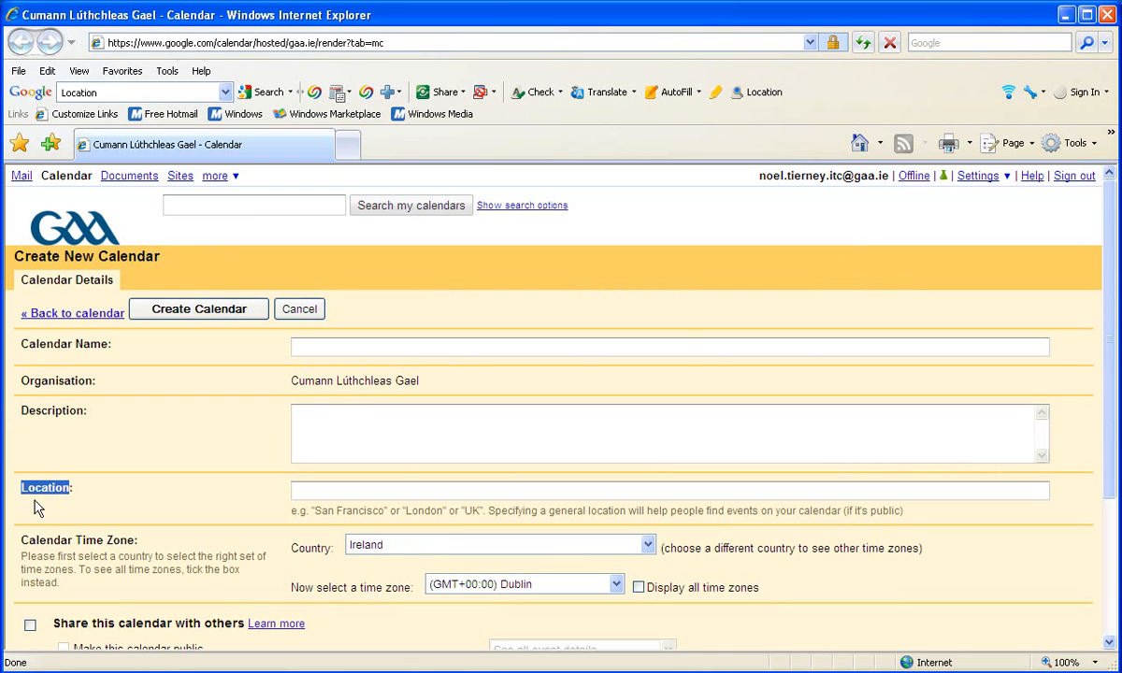
{"action": "left_click", "coordinate": [236, 316]}
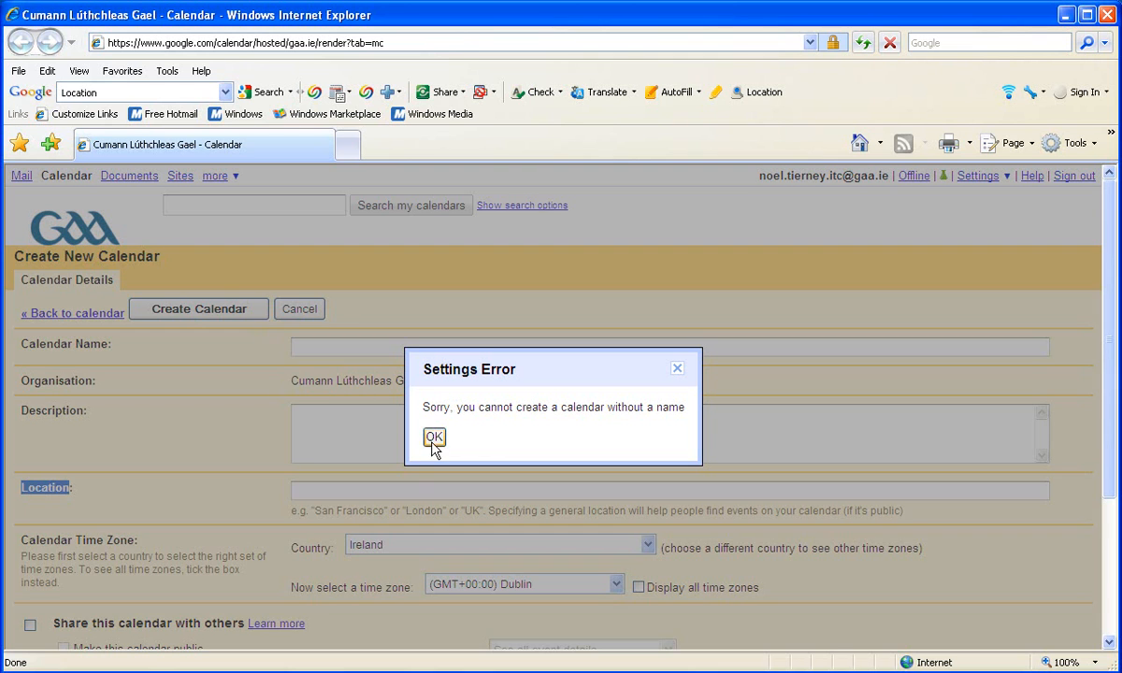
{"action": "left_click", "coordinate": [434, 437]}
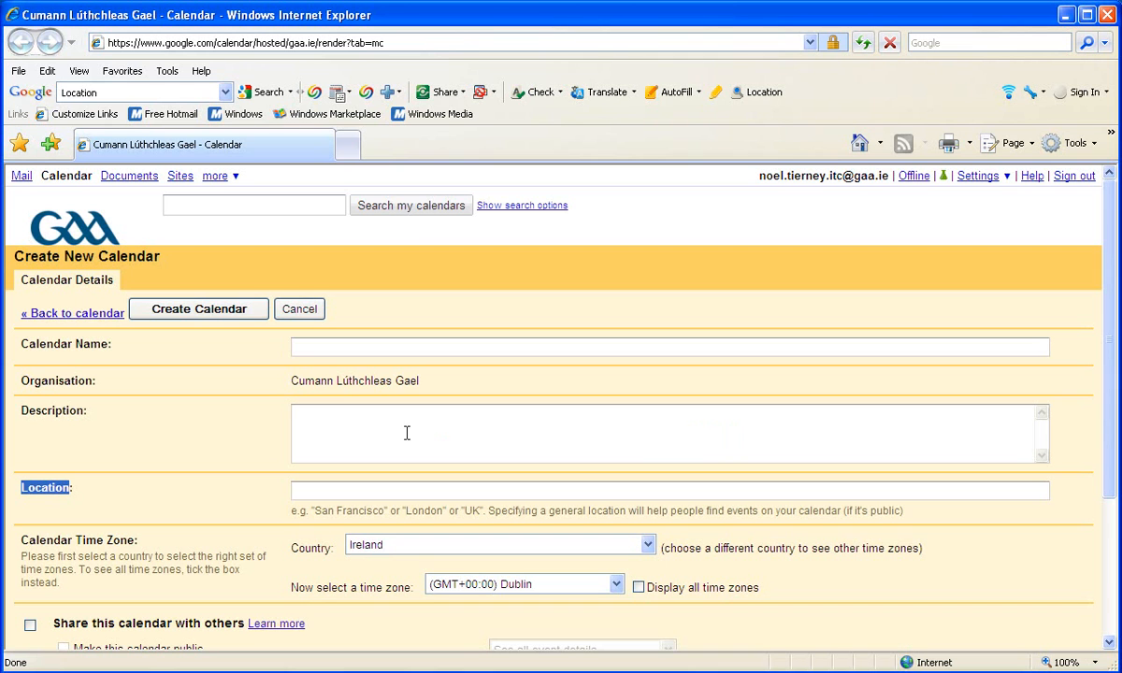
Name the new calendar "WH Club Secretaries"
{"action": "left_click", "coordinate": [306, 349]}
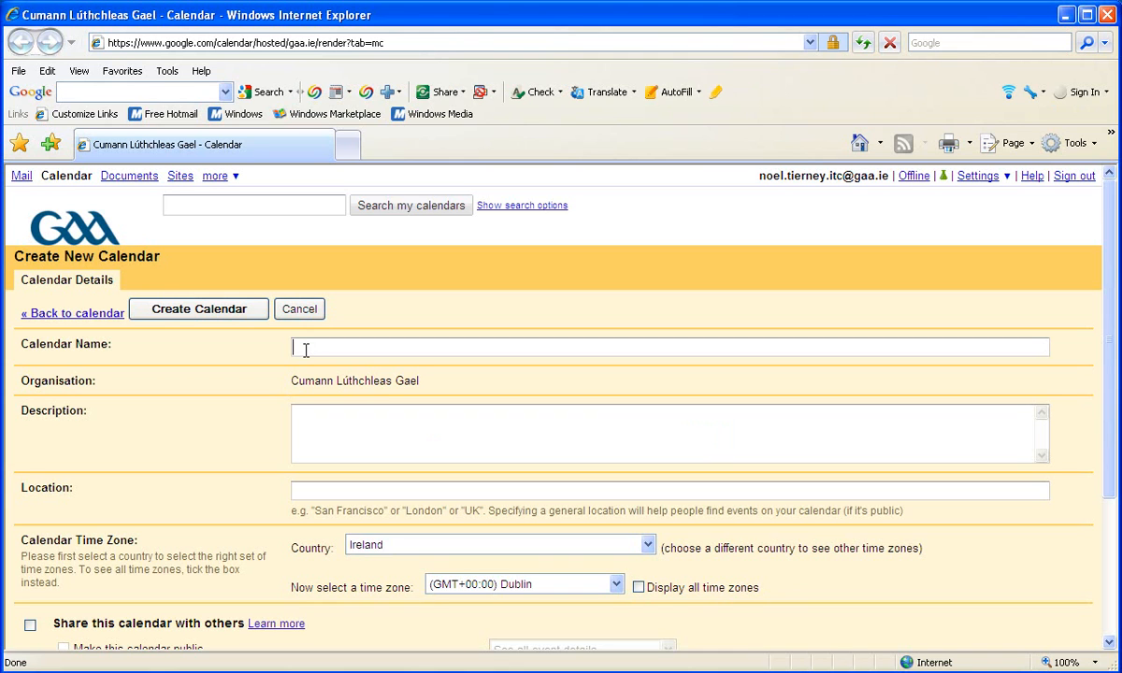
{"action": "type", "text": "We"}
{"action": "type", "text": " Club "}
{"action": "type", "text": "Ser"}
{"action": "key", "text": "BackSpace"}
{"action": "type", "text": "creat"}
{"action": "key", "text": "BackSpace"}
{"action": "key", "text": "BackSpace"}
{"action": "type", "text": "taries"}
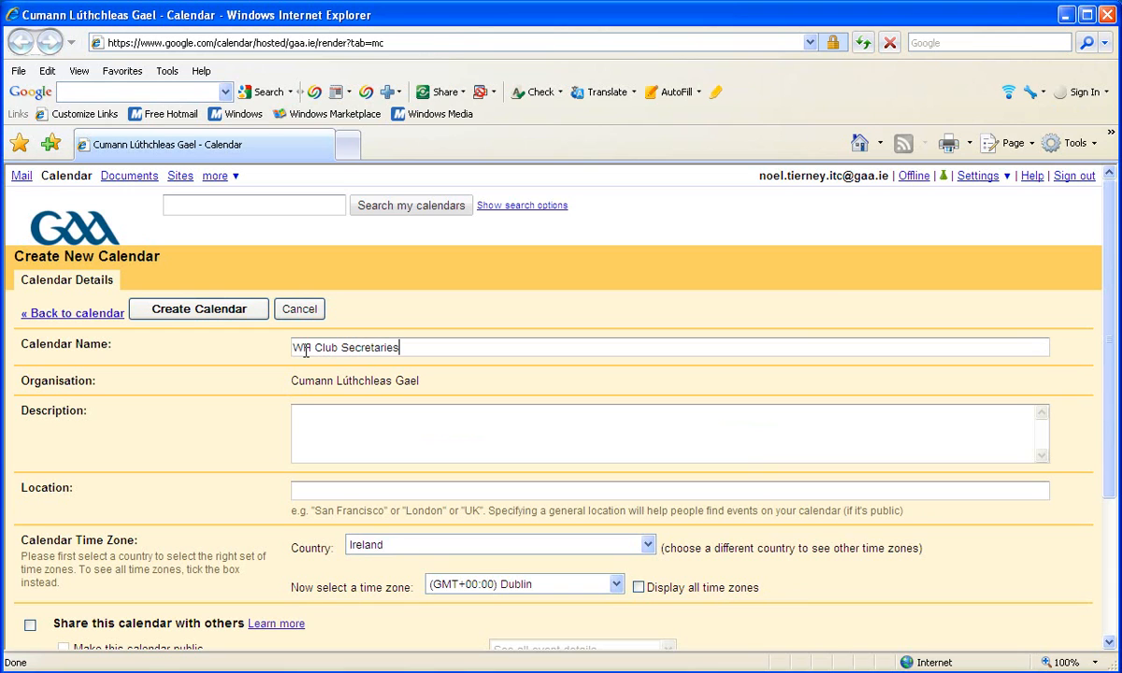
Copy the calendar name into the description and set the location to Westmeath
{"action": "left_click_drag", "start_coordinate": [400, 348], "coordinate": [295, 350]}
{"action": "key", "text": "ctrl+c"}
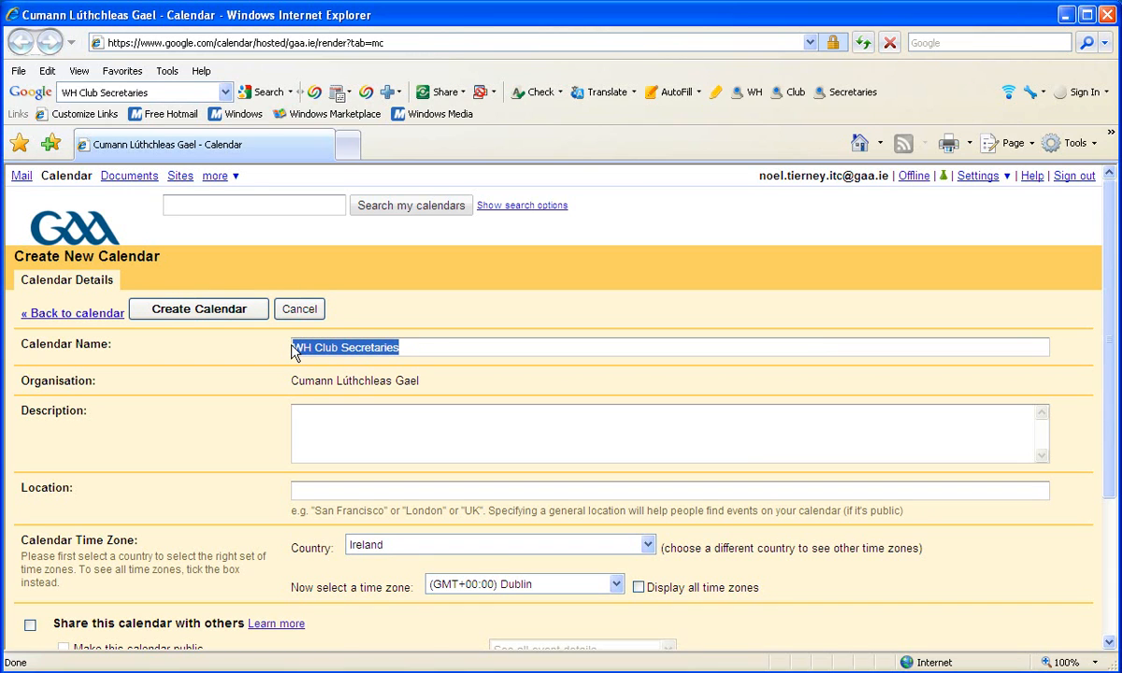
{"action": "left_click", "coordinate": [318, 412]}
{"action": "key", "text": "ctrl+v"}
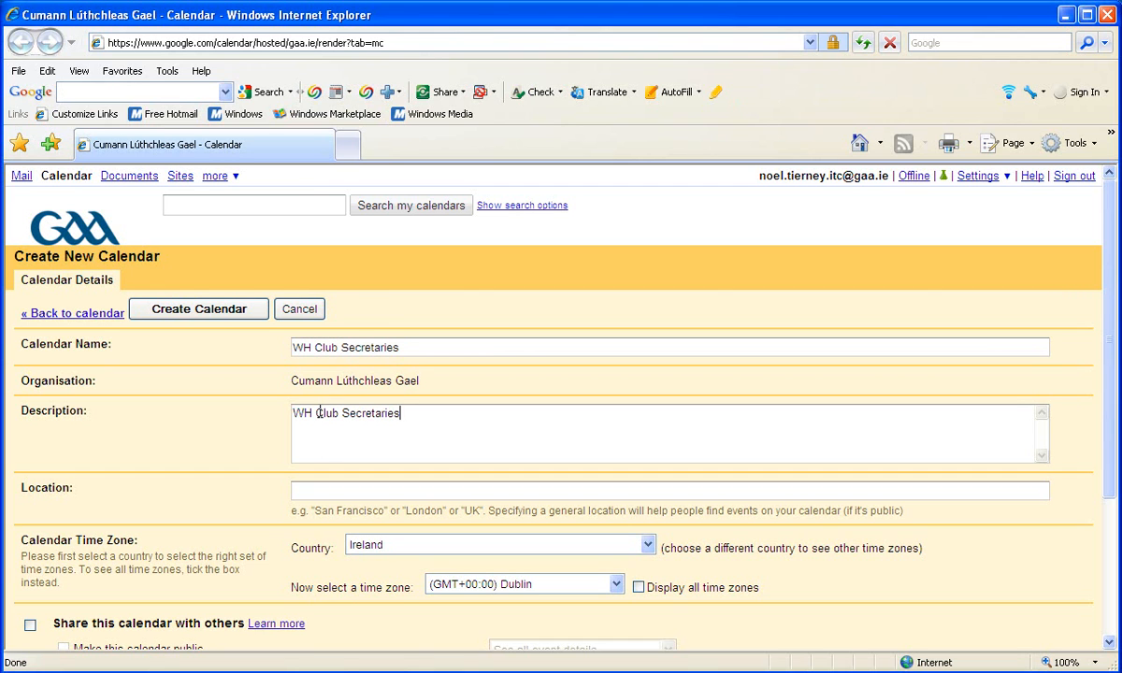
{"action": "left_click", "coordinate": [334, 490]}
{"action": "type", "text": "Westmeath"}
Try the option to share the calendar with others, including everyone in the organisation
{"action": "left_click_drag", "start_coordinate": [1108, 358], "coordinate": [1108, 380]}
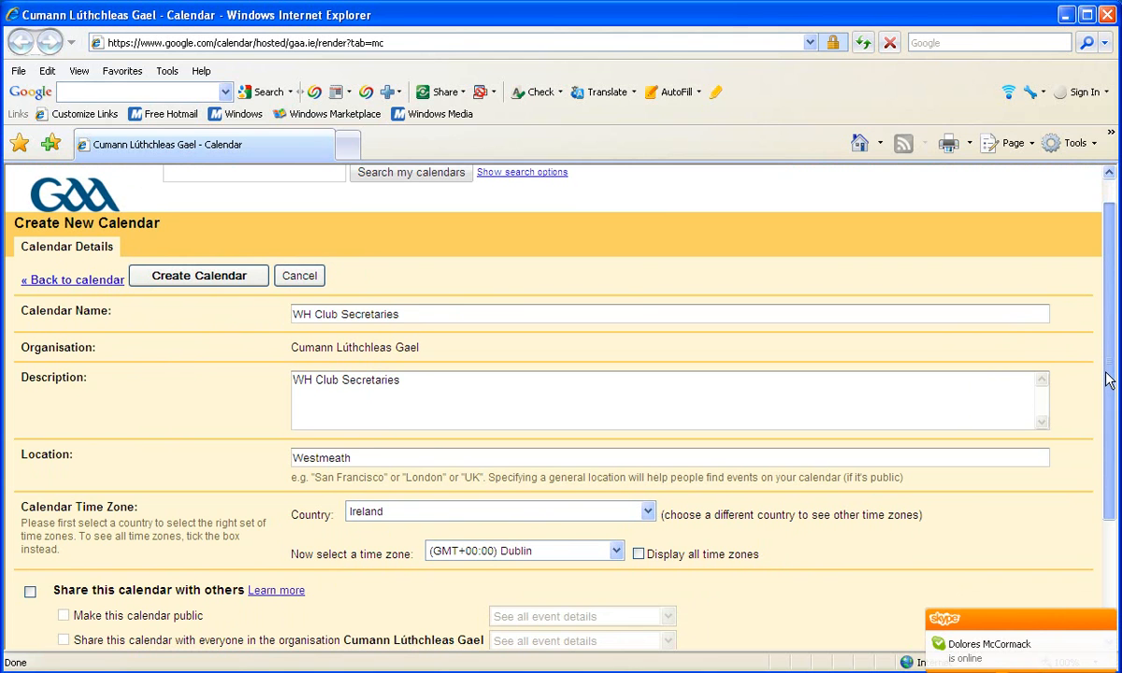
{"action": "left_click_drag", "start_coordinate": [1108, 380], "coordinate": [1108, 402]}
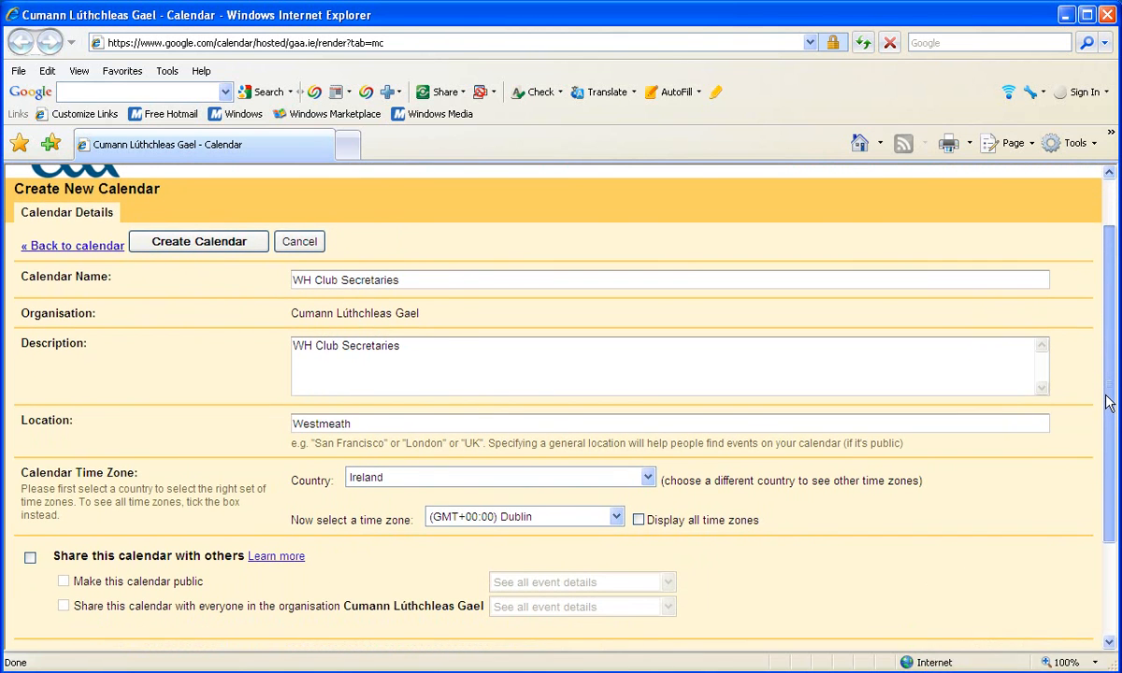
{"action": "left_click_drag", "start_coordinate": [1108, 402], "coordinate": [1100, 511]}
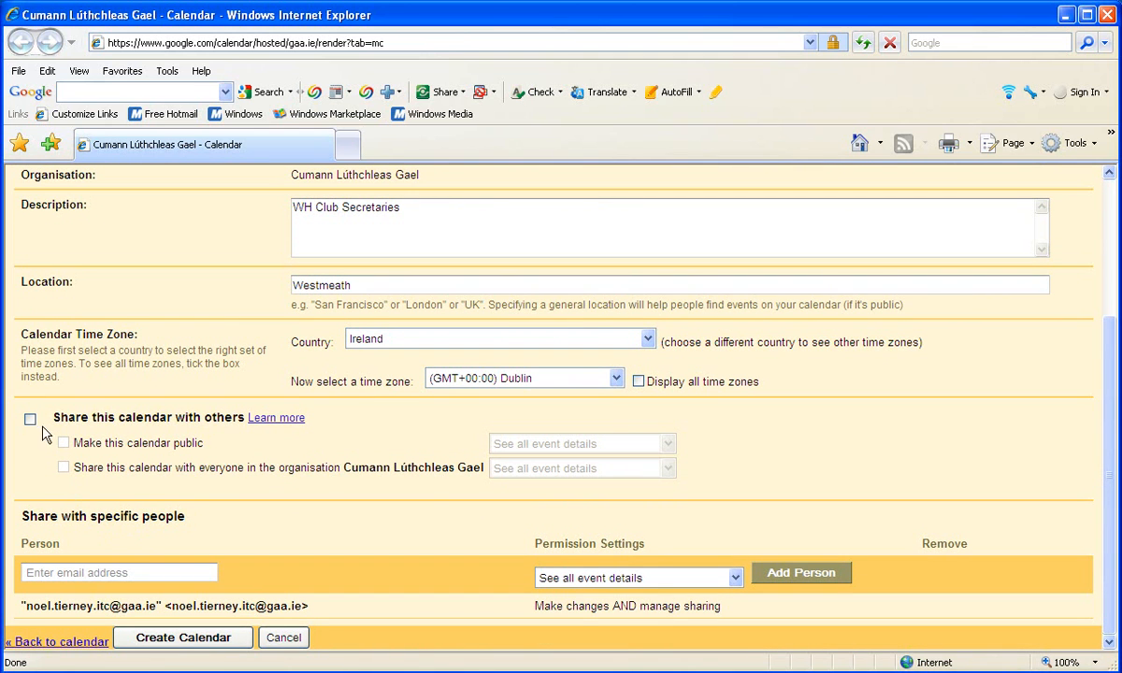
{"action": "left_click", "coordinate": [31, 422]}
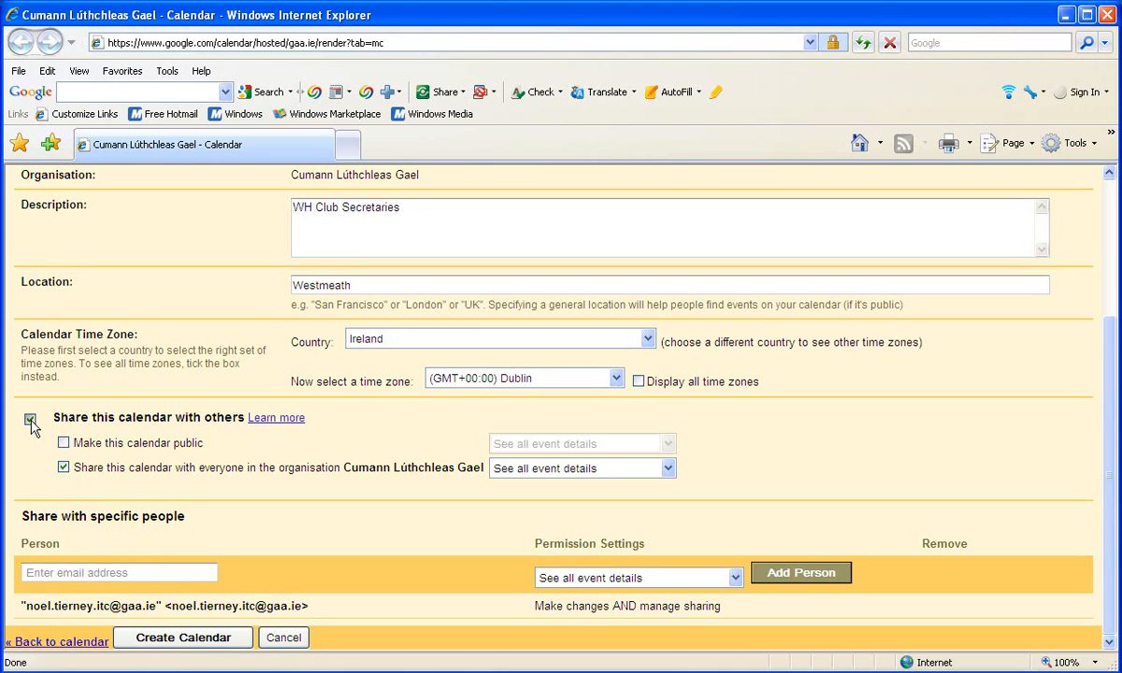
{"action": "left_click", "coordinate": [30, 420]}
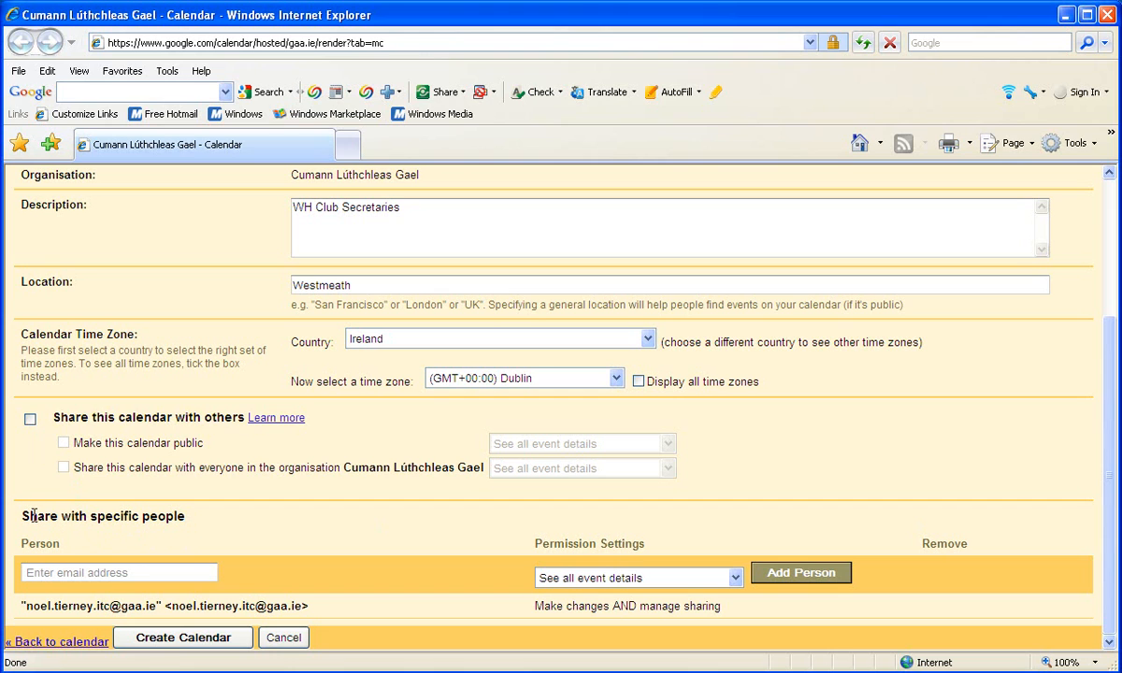
{"action": "left_click_drag", "start_coordinate": [20, 518], "coordinate": [181, 516]}
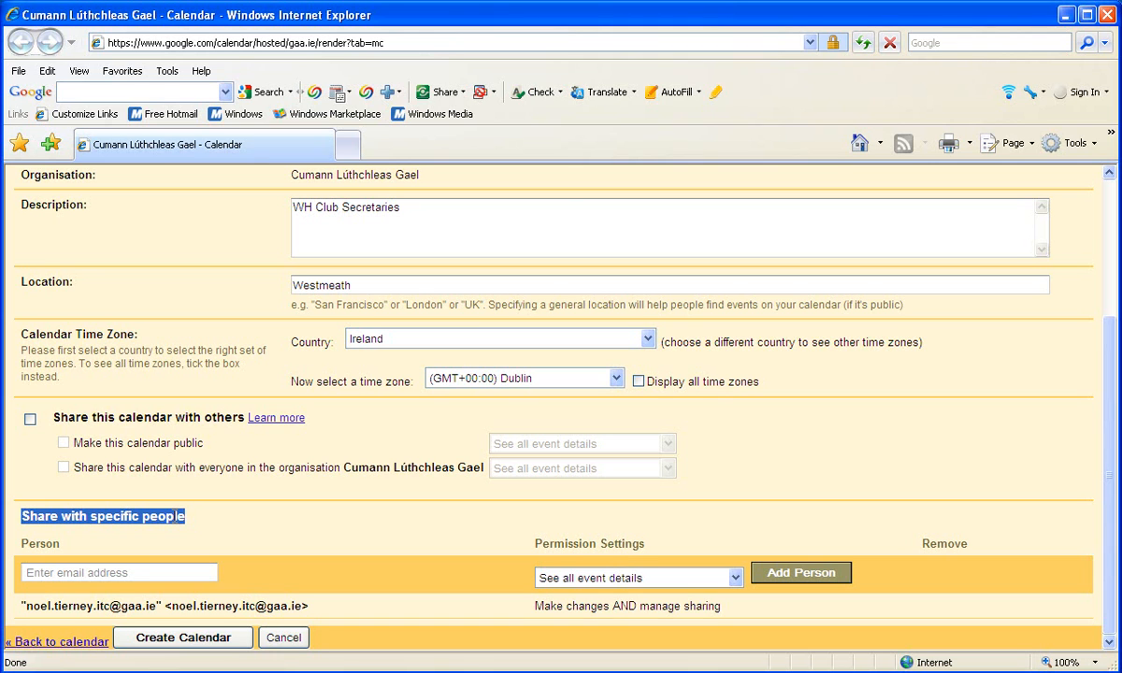
{"action": "left_click_drag", "start_coordinate": [175, 516], "coordinate": [175, 518]}
{"action": "left_click", "coordinate": [175, 533]}
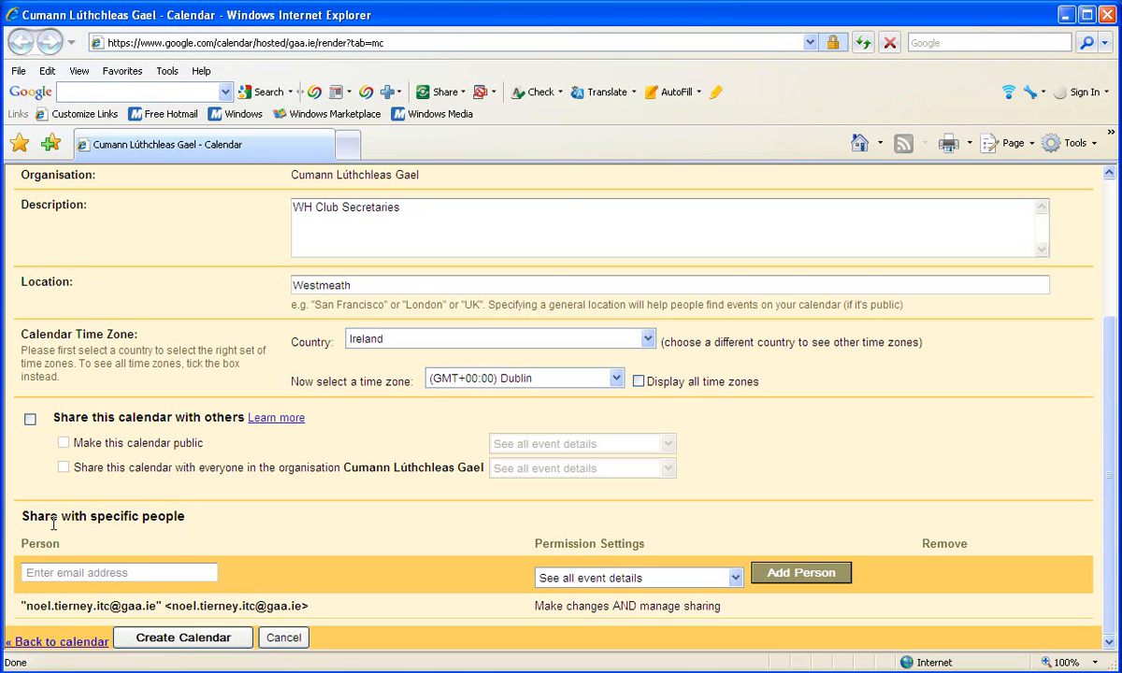
{"action": "left_click_drag", "start_coordinate": [21, 516], "coordinate": [63, 522]}
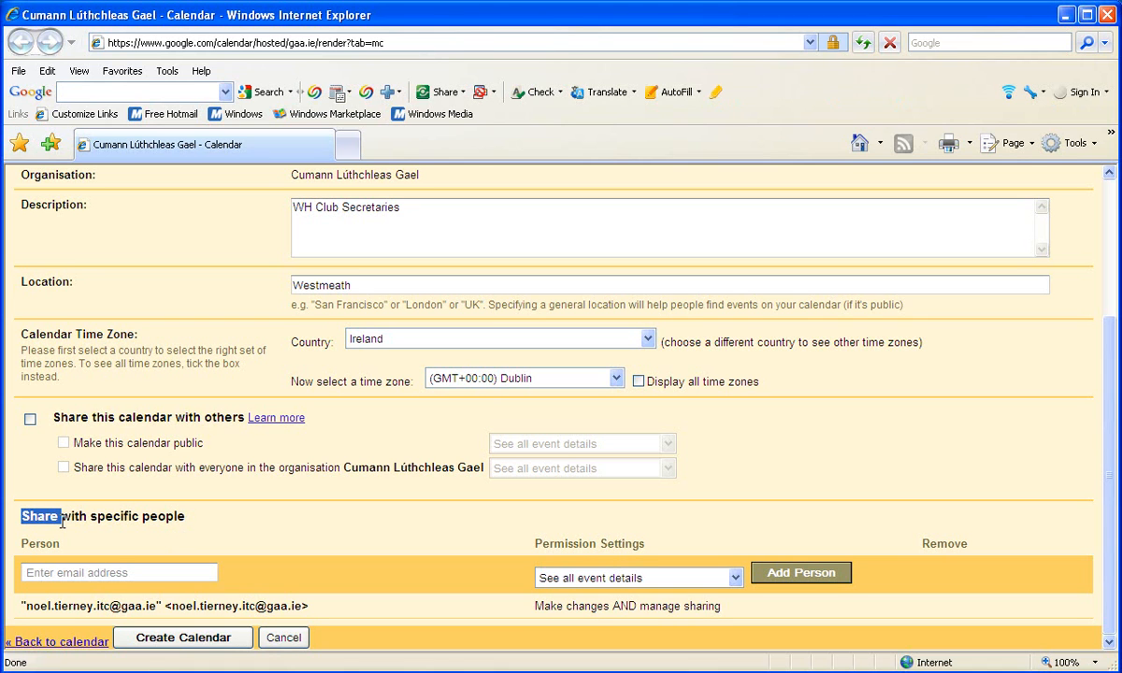
{"action": "left_click_drag", "start_coordinate": [62, 522], "coordinate": [63, 522]}
Create the WH Club Secretaries calendar without sharing it with anyone else
{"action": "left_click_drag", "start_coordinate": [1113, 496], "coordinate": [1119, 346]}
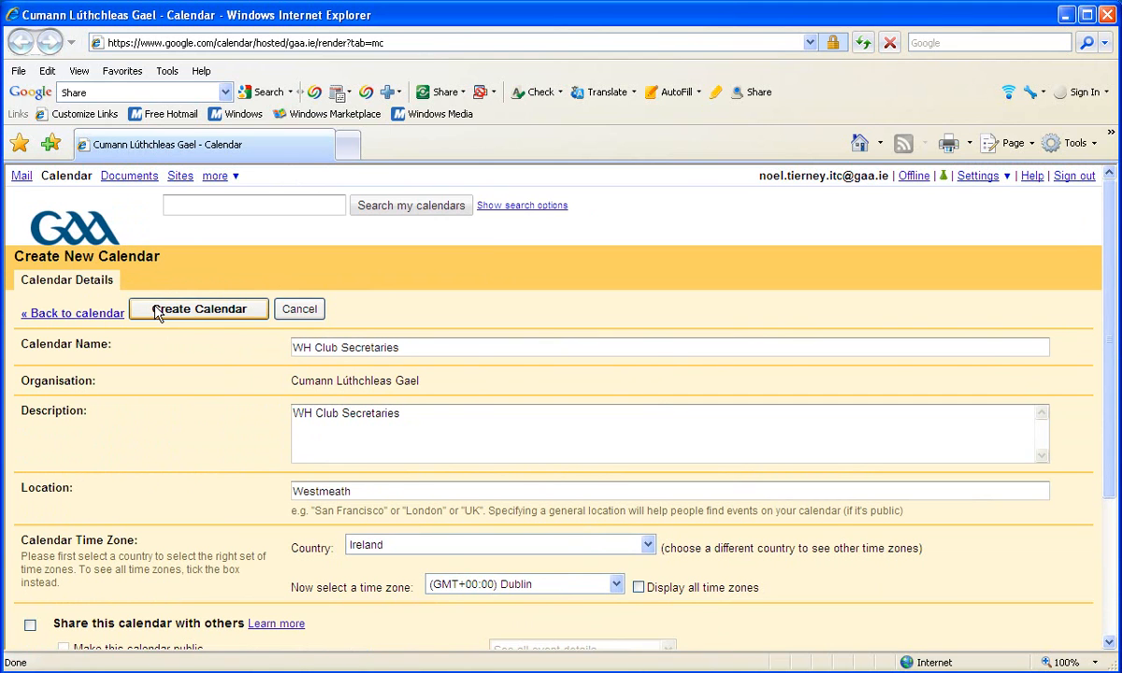
{"action": "left_click_drag", "start_coordinate": [1112, 325], "coordinate": [1107, 477]}
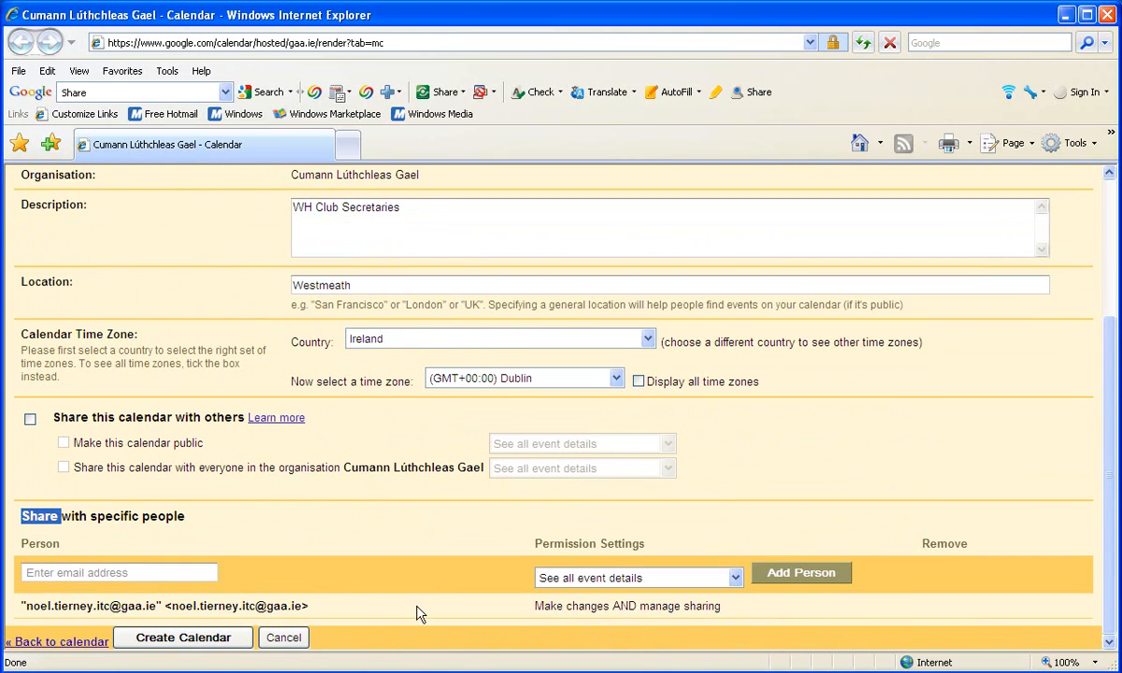
{"action": "left_click", "coordinate": [211, 641]}
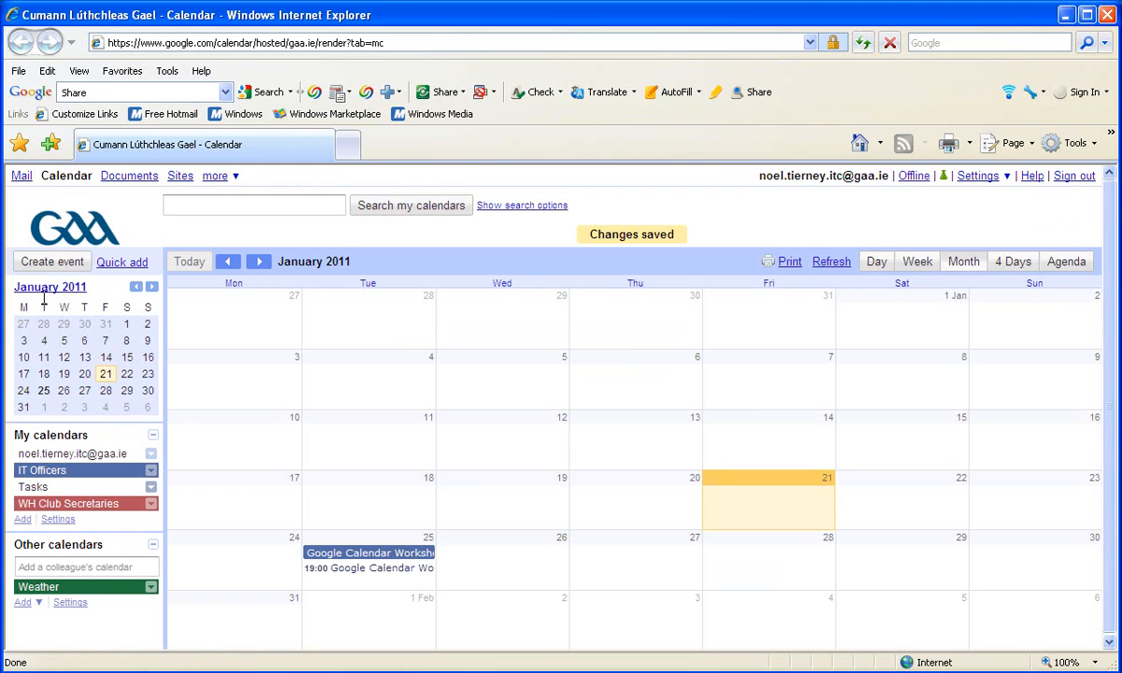
Start another new calendar and name it "WH Club Registrars", reusing the copied name with its last word replaced
{"action": "left_click", "coordinate": [24, 522]}
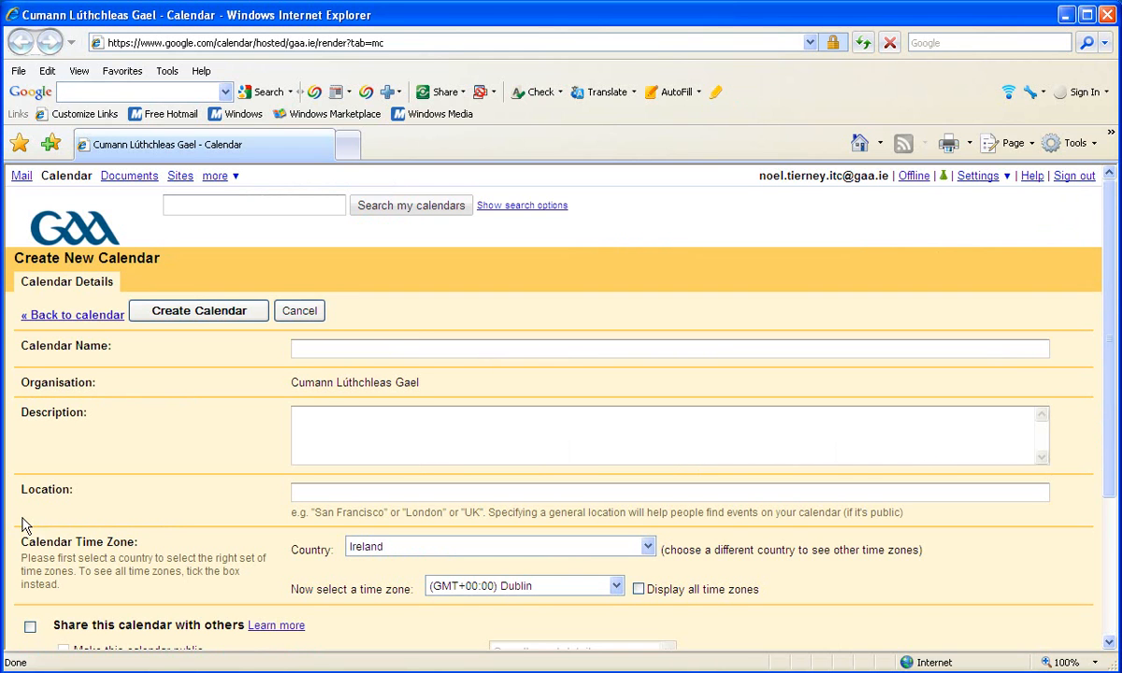
{"action": "left_click", "coordinate": [382, 351]}
{"action": "key", "text": "ctrl+v"}
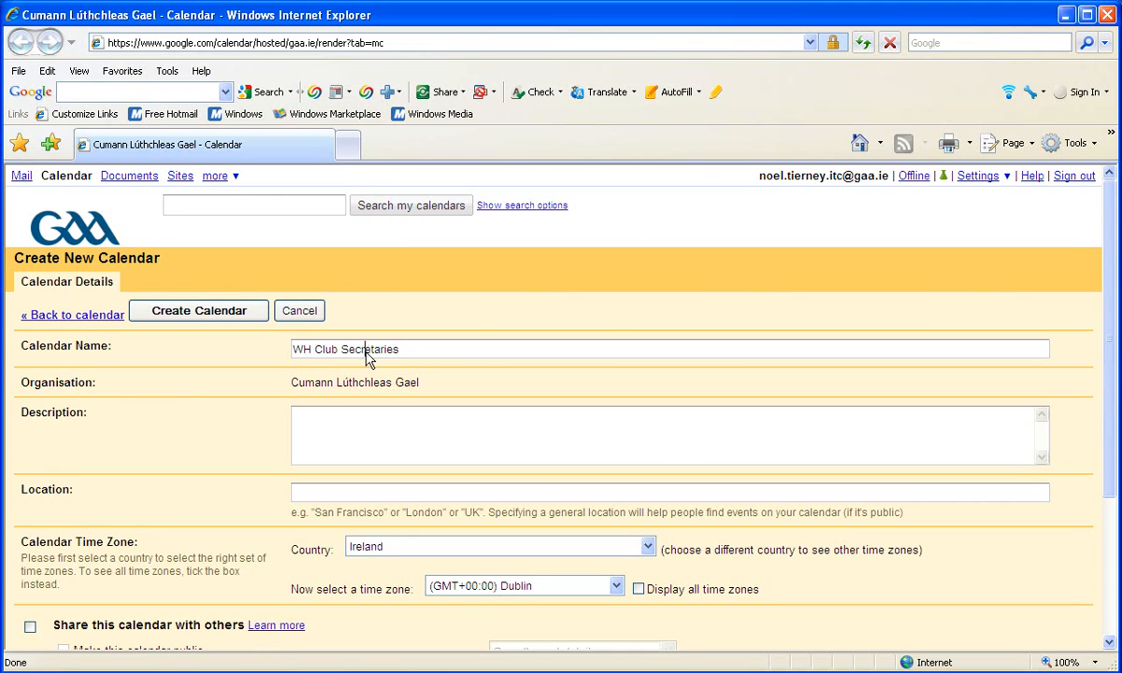
{"action": "double_click", "coordinate": [368, 352]}
{"action": "type", "text": "Registrars"}
Copy the WH Club Registrars name into the calendar's description
{"action": "left_click_drag", "start_coordinate": [395, 350], "coordinate": [253, 360]}
{"action": "key", "text": "ctrl+c"}
{"action": "left_click", "coordinate": [323, 433]}
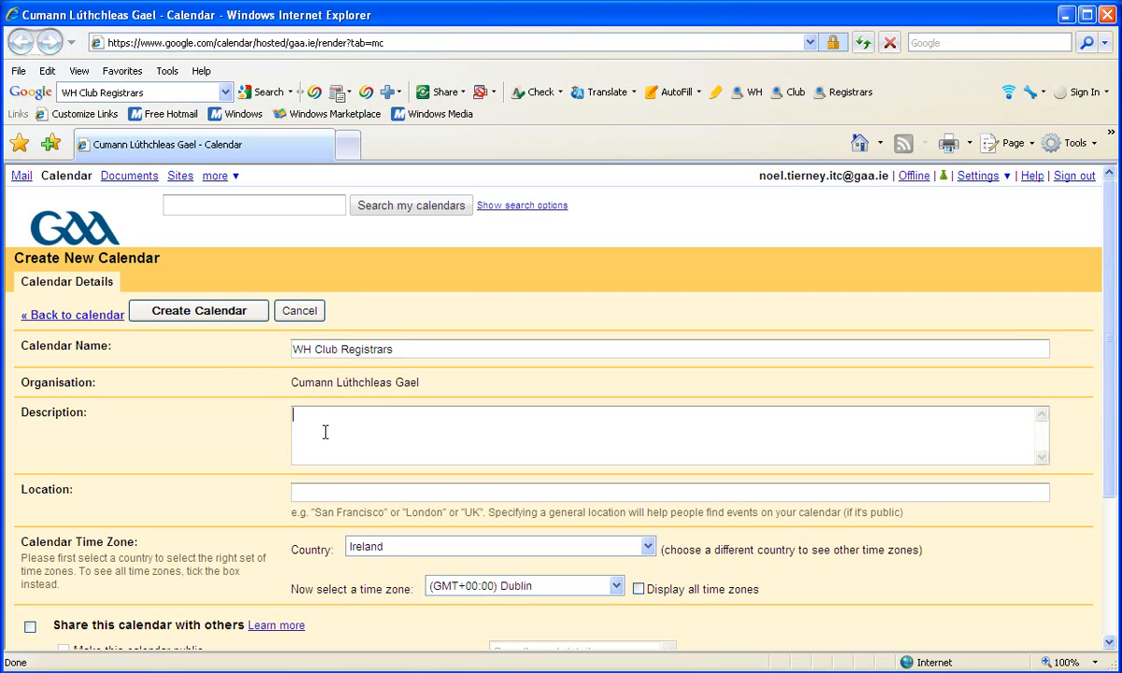
{"action": "key", "text": "ctrl+v"}
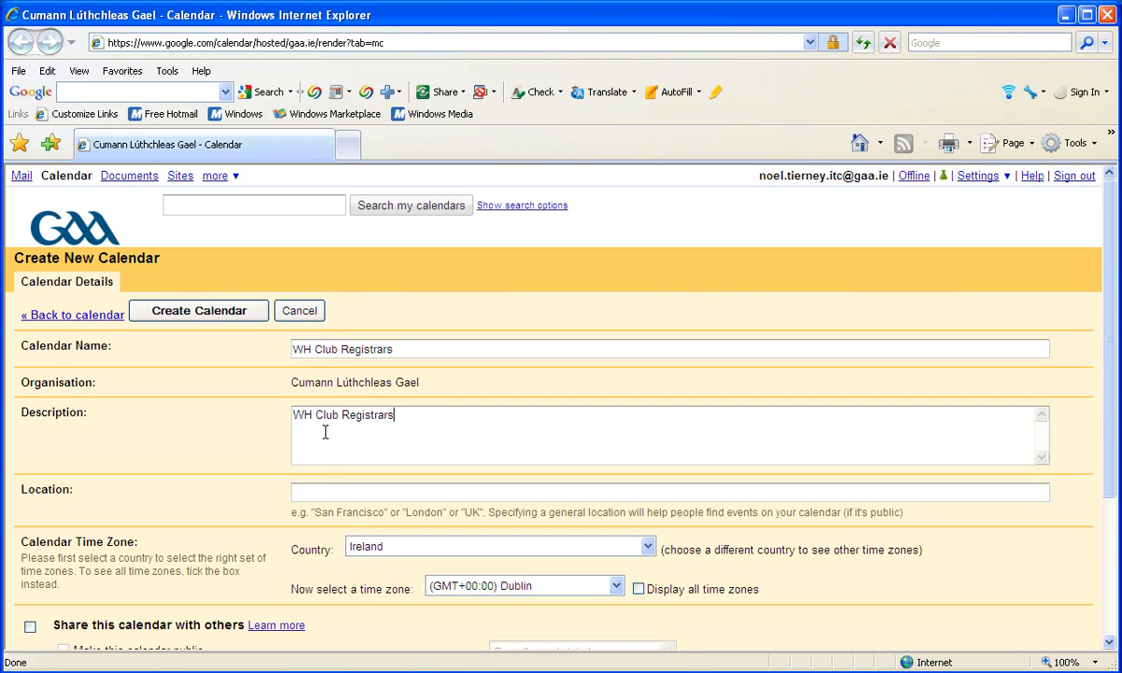
Set the location to Westmeath and create the WH Club Registrars calendar
{"action": "left_click", "coordinate": [325, 497]}
{"action": "type", "text": "Westmeath"}
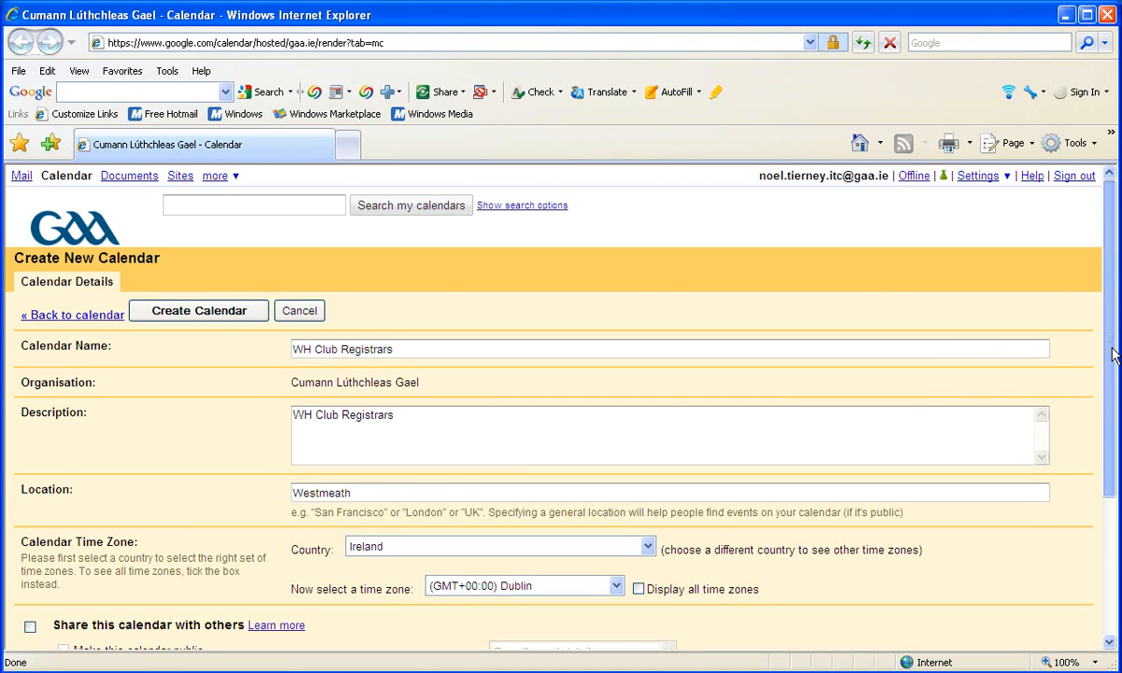
{"action": "left_click_drag", "start_coordinate": [1113, 355], "coordinate": [1113, 493]}
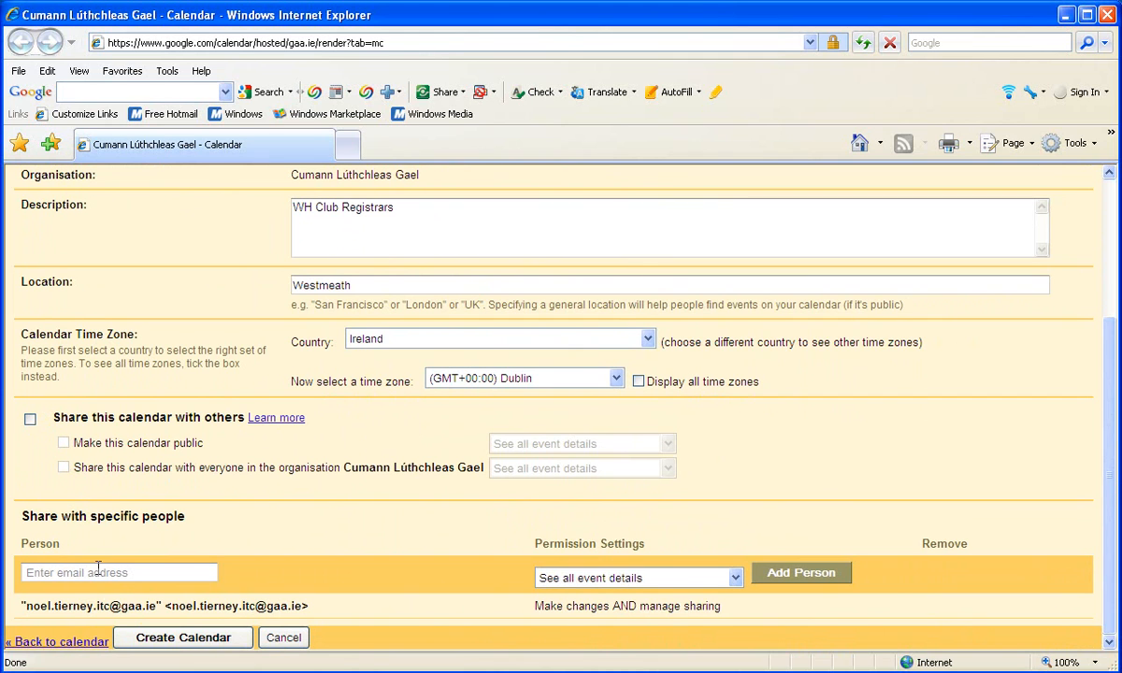
{"action": "left_click", "coordinate": [162, 641]}
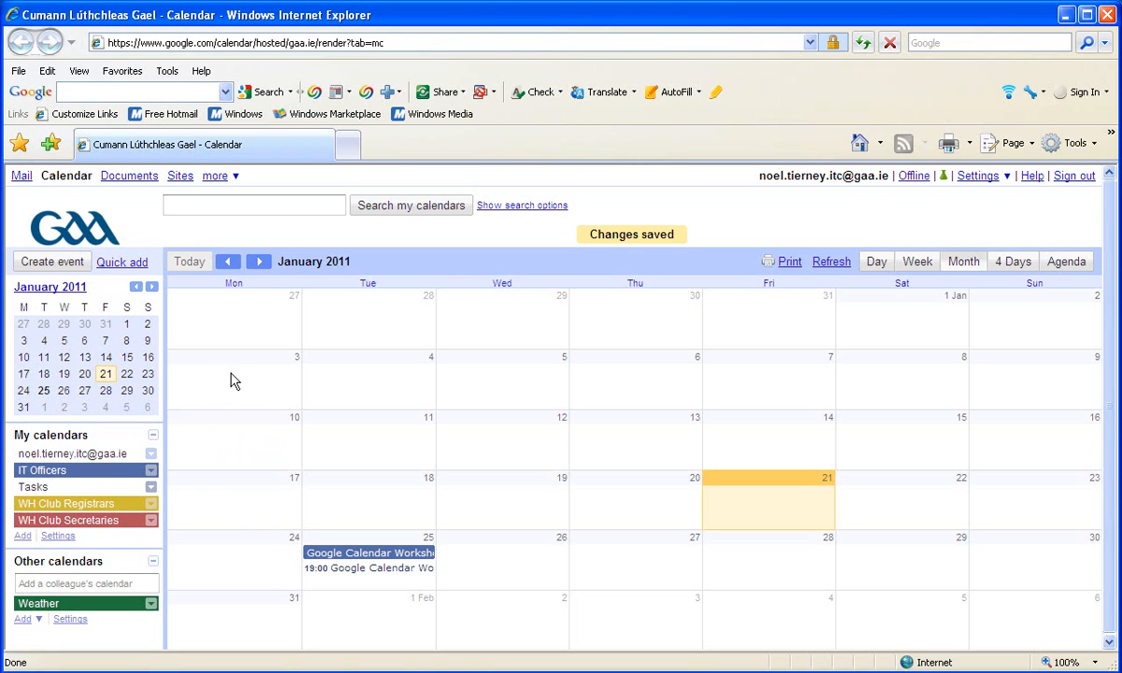
Toggle the WH Club Registrars calendar's display off and on, and try starting an event on Monday 24 January
{"action": "left_click", "coordinate": [74, 506]}
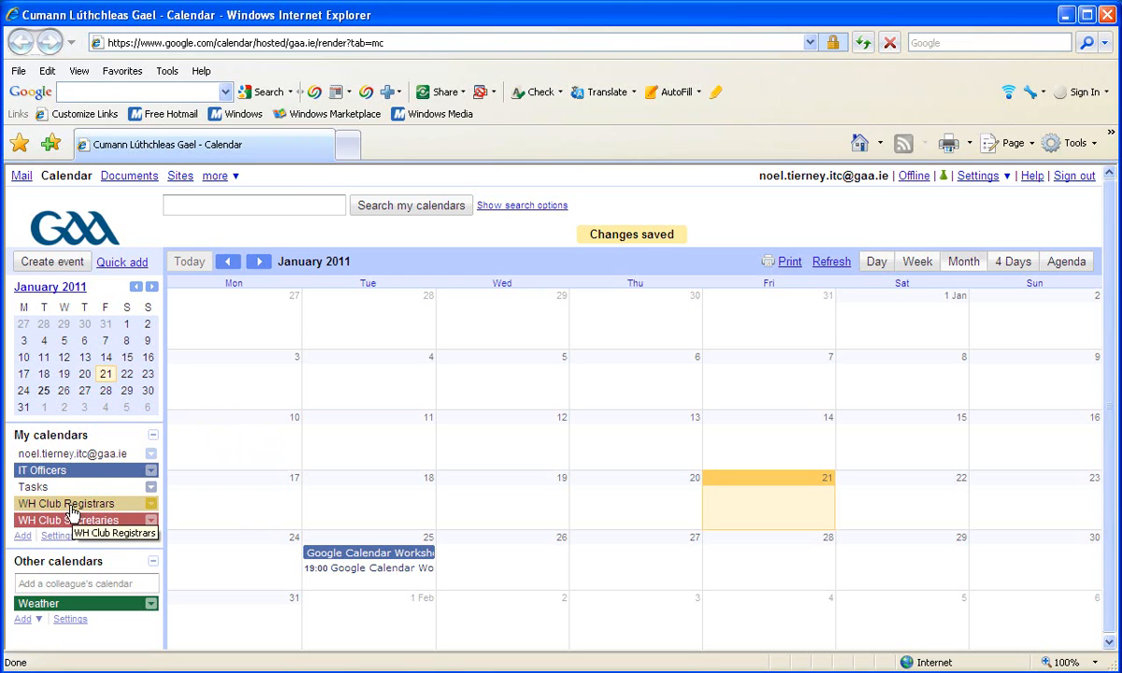
{"action": "left_click", "coordinate": [74, 506]}
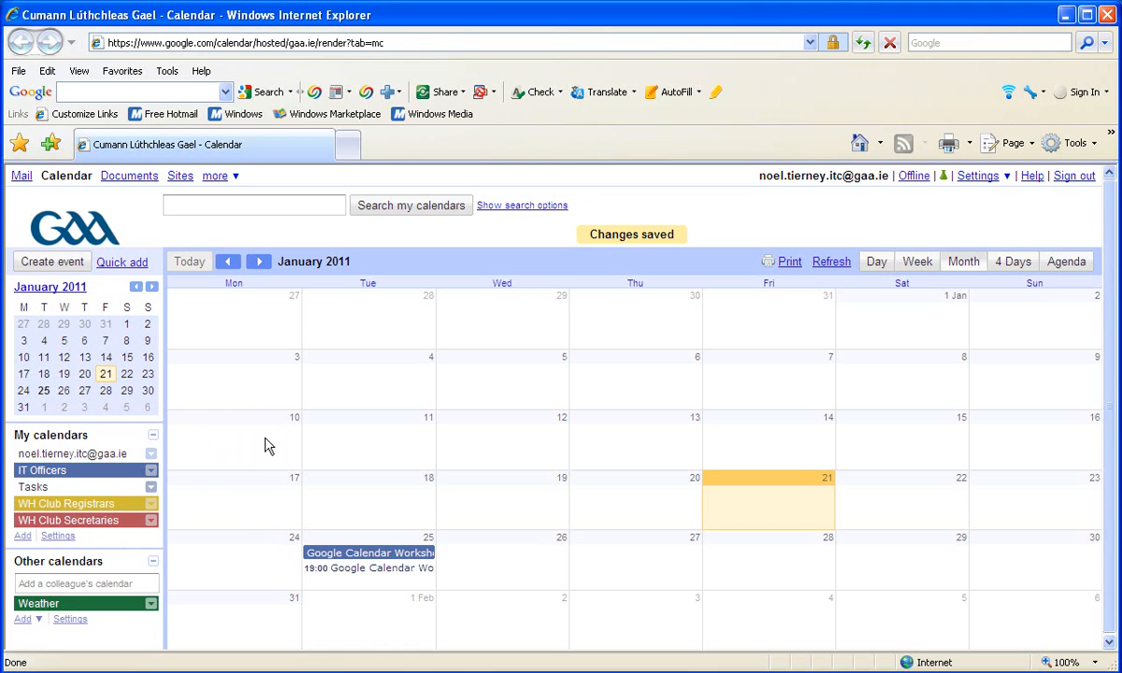
{"action": "left_click", "coordinate": [259, 549]}
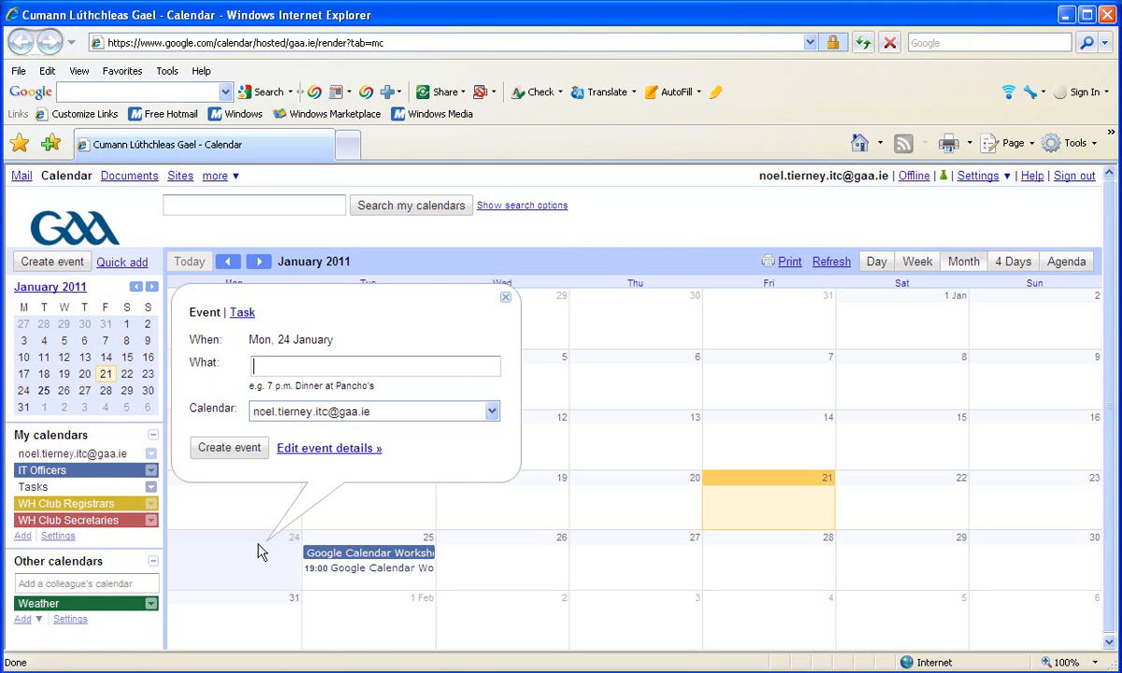
{"action": "left_click", "coordinate": [510, 300]}
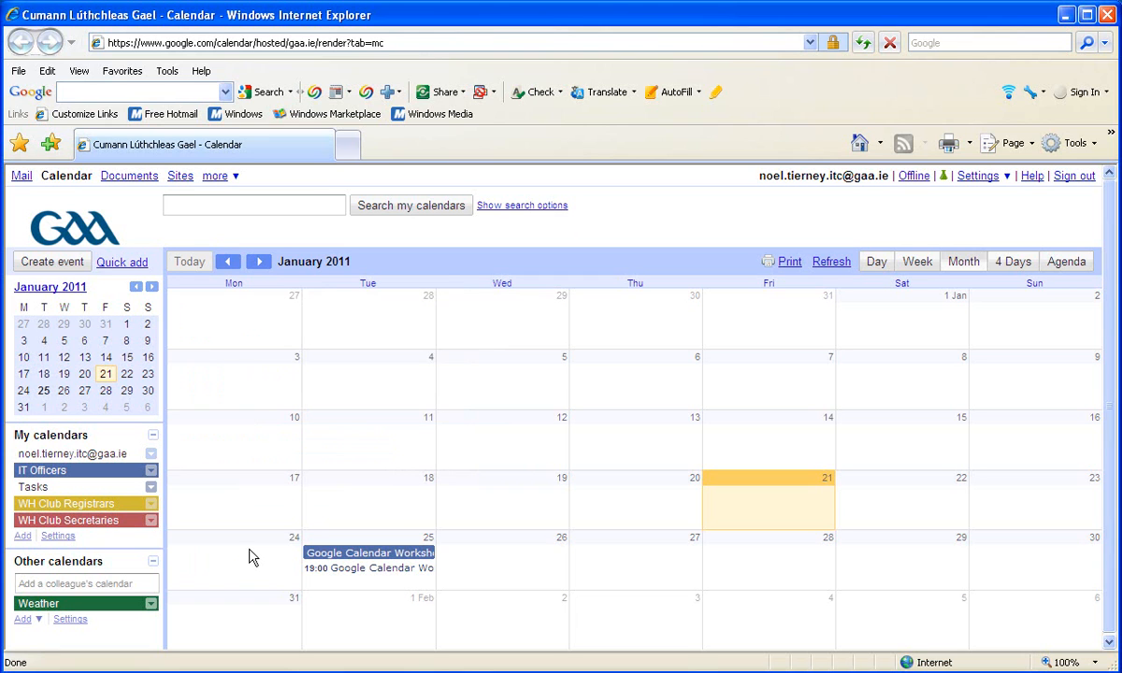
Start a new event with full details and title it "Membership System Training"
{"action": "left_click", "coordinate": [54, 264]}
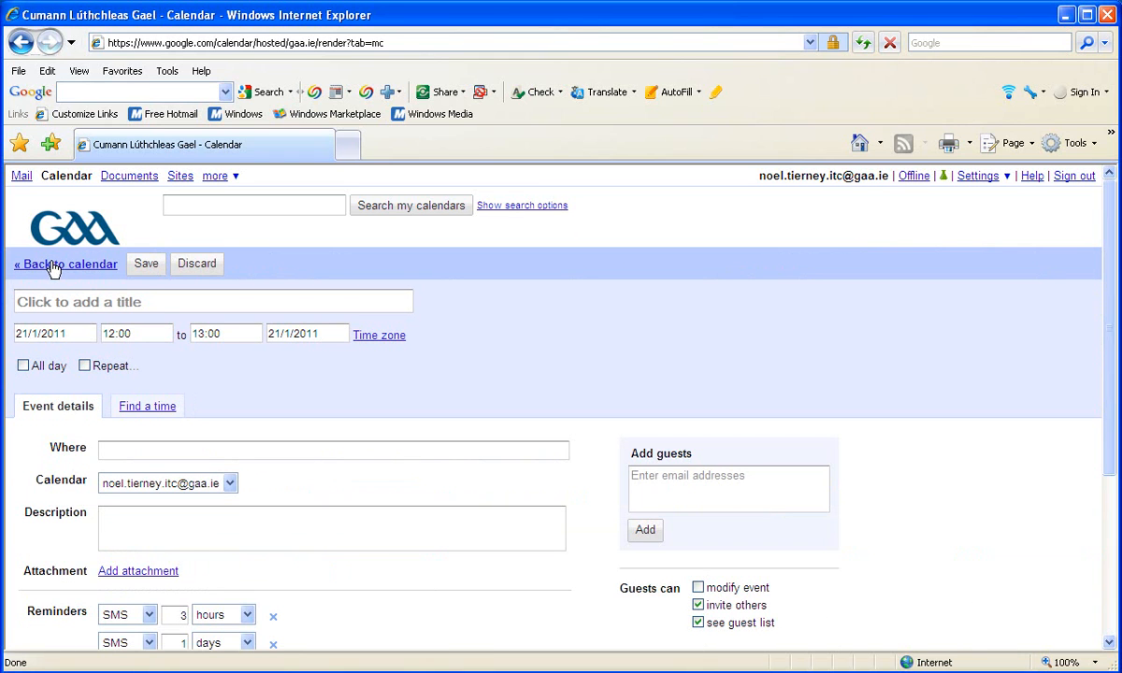
{"action": "left_click", "coordinate": [145, 301]}
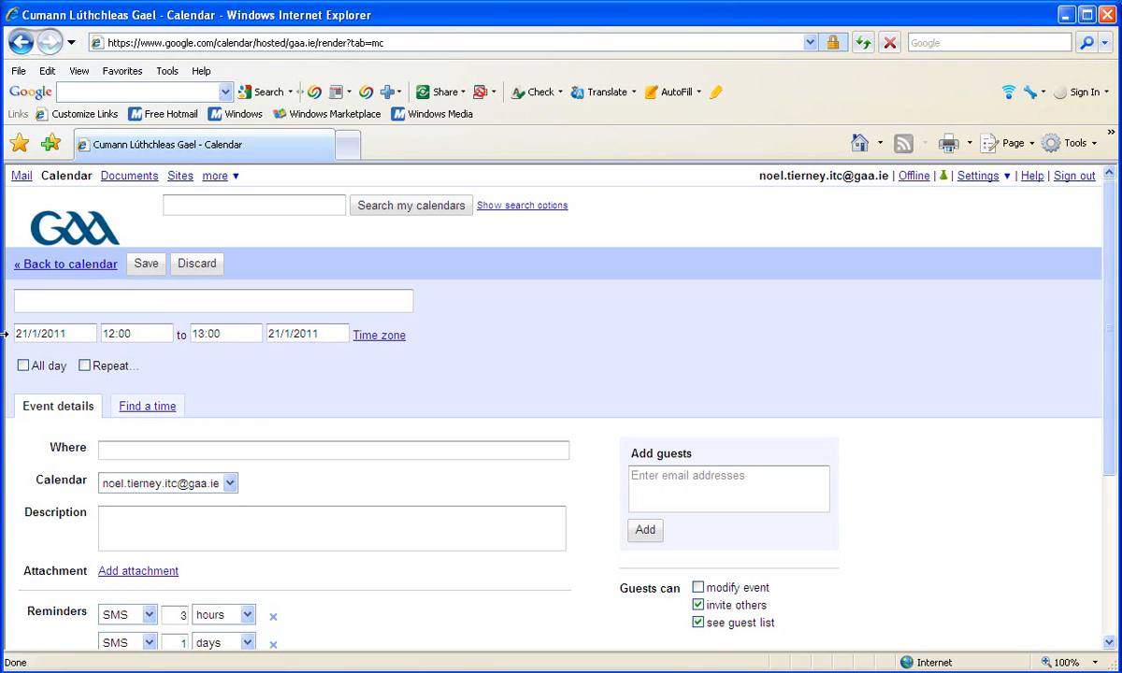
{"action": "type", "text": "Membership A"}
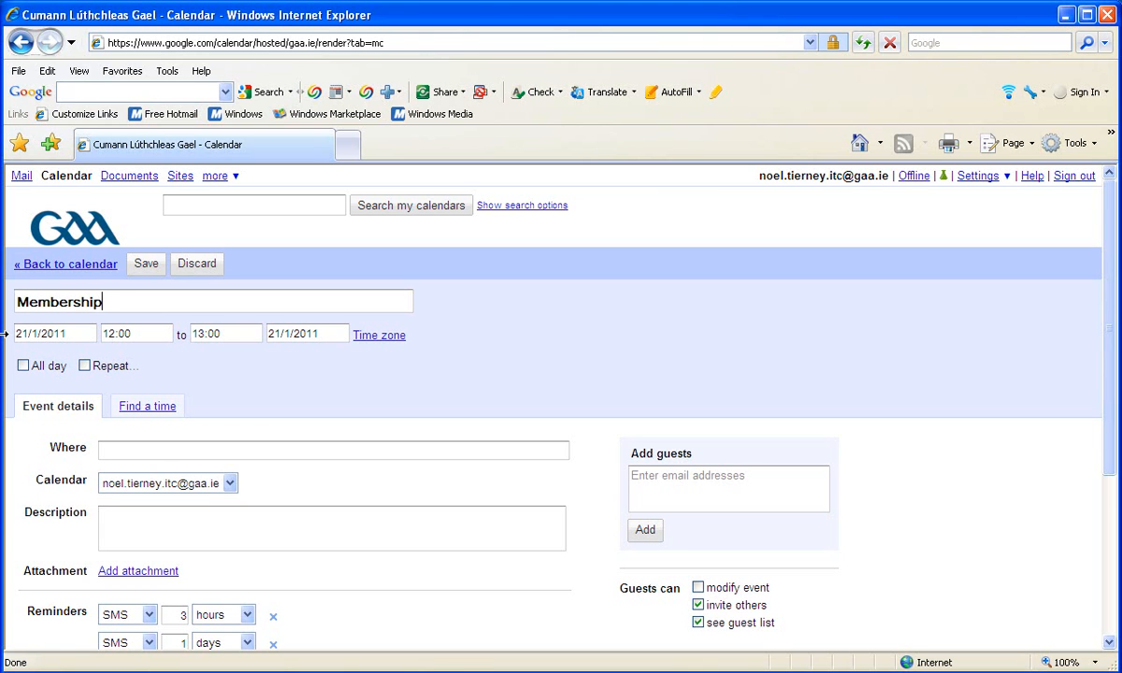
{"action": "key", "text": "BackSpace"}
{"action": "type", "text": "Systems"}
{"action": "key", "text": "BackSpace"}
{"action": "key", "text": "BackSpace"}
{"action": "type", "text": "Training"}
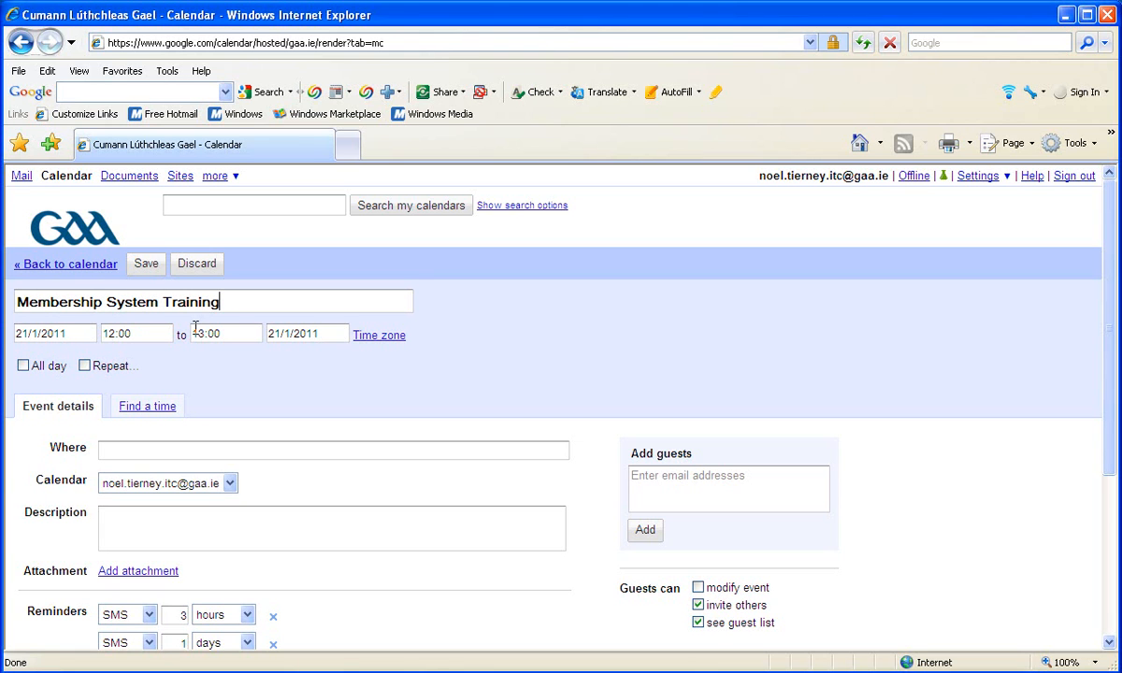
Set the event's date to 24/1/2011 and its start time to 19:00
{"action": "left_click", "coordinate": [24, 335]}
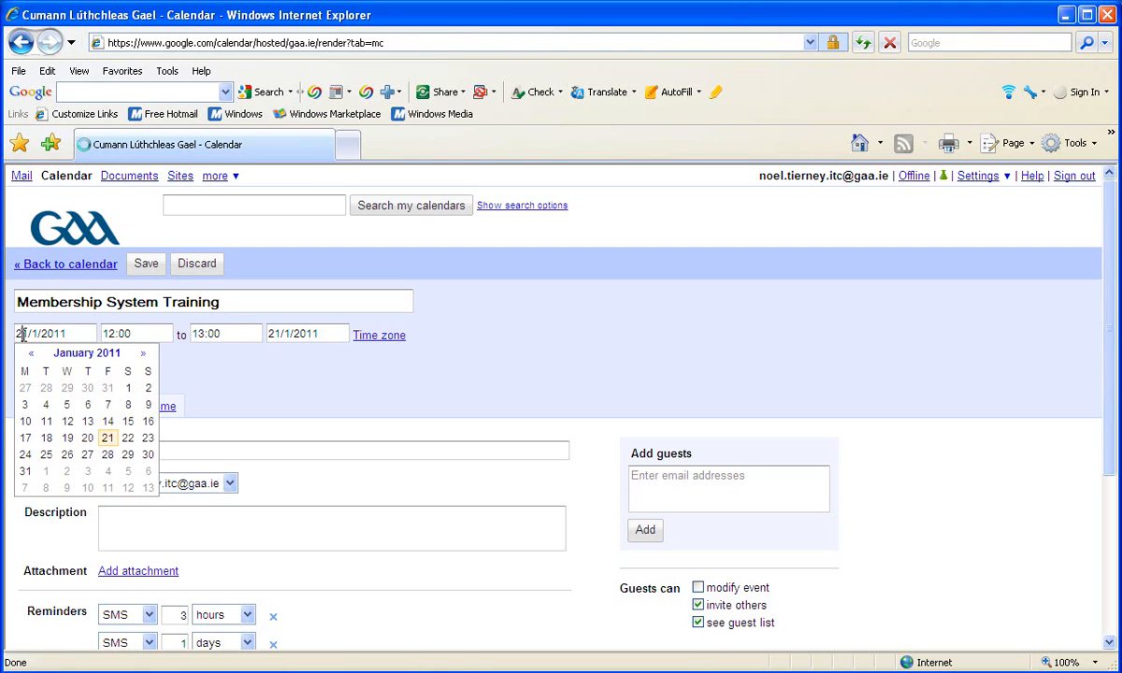
{"action": "left_click", "coordinate": [25, 455]}
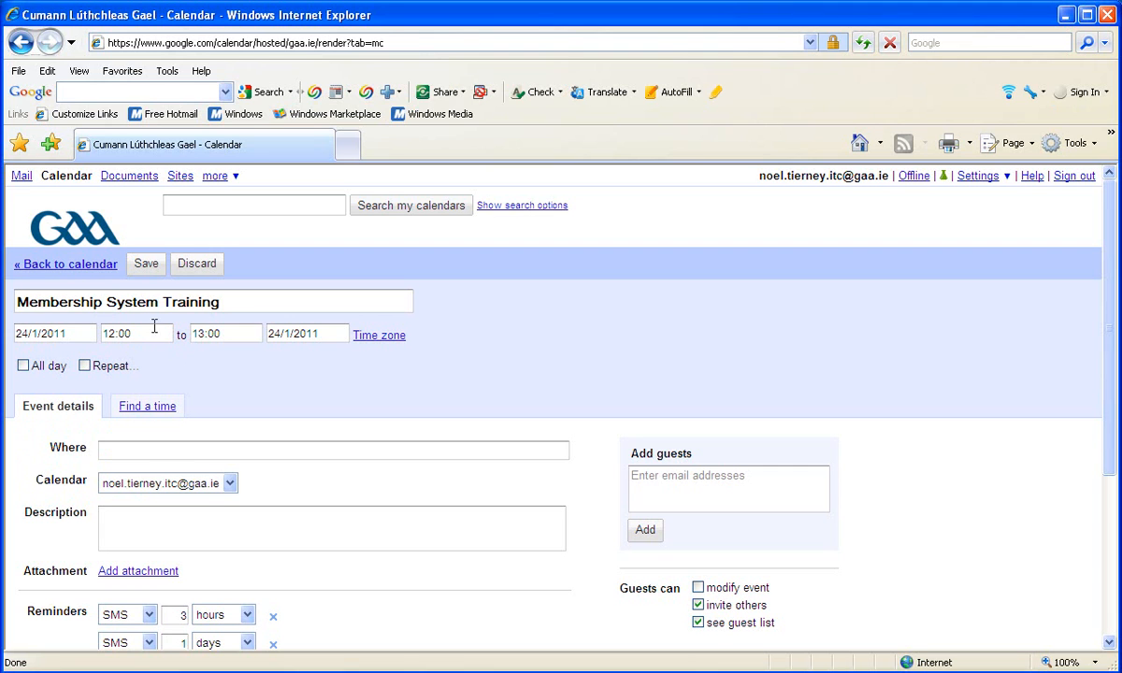
{"action": "left_click", "coordinate": [115, 333]}
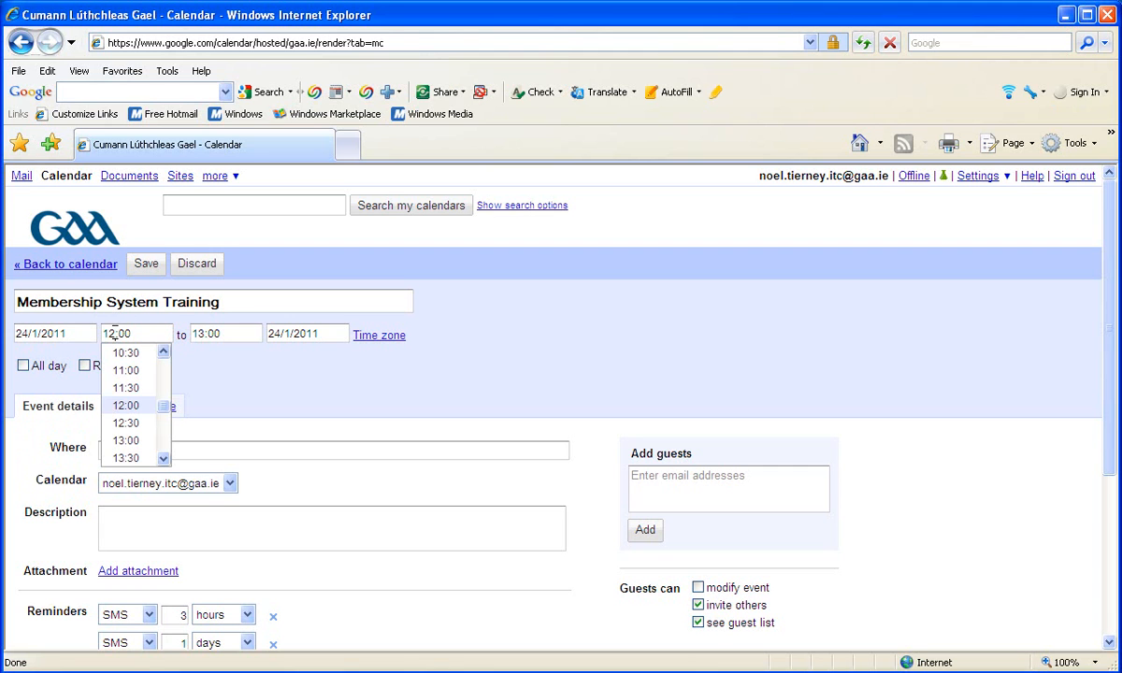
{"action": "left_click_drag", "start_coordinate": [165, 409], "coordinate": [168, 441]}
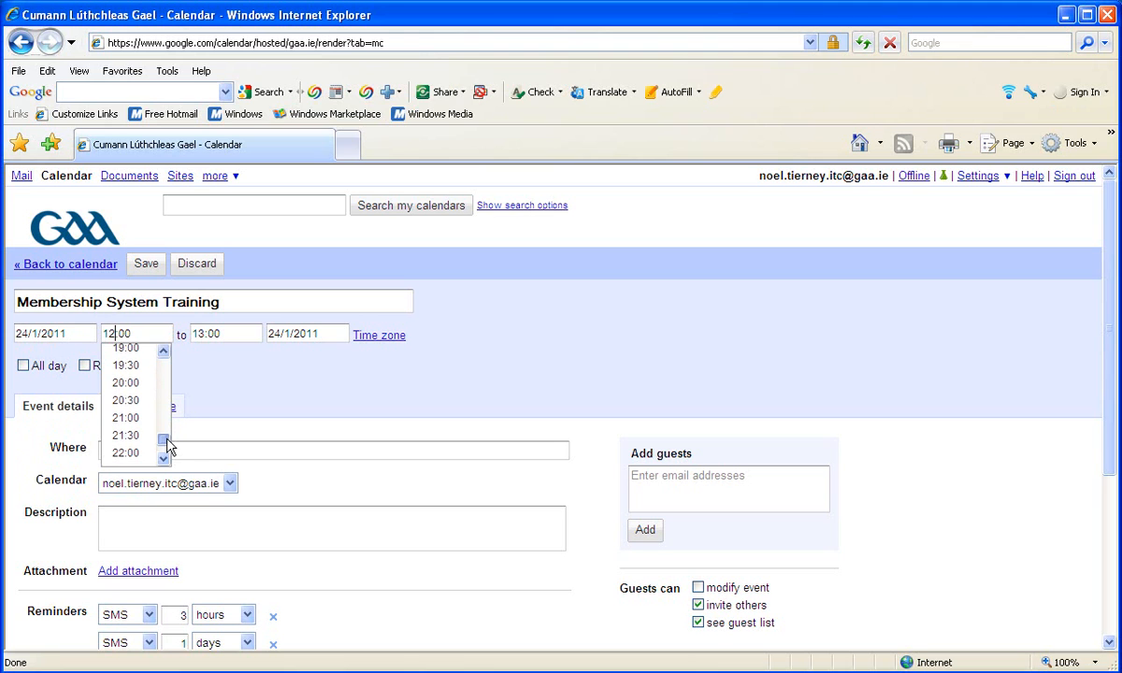
{"action": "left_click", "coordinate": [129, 334]}
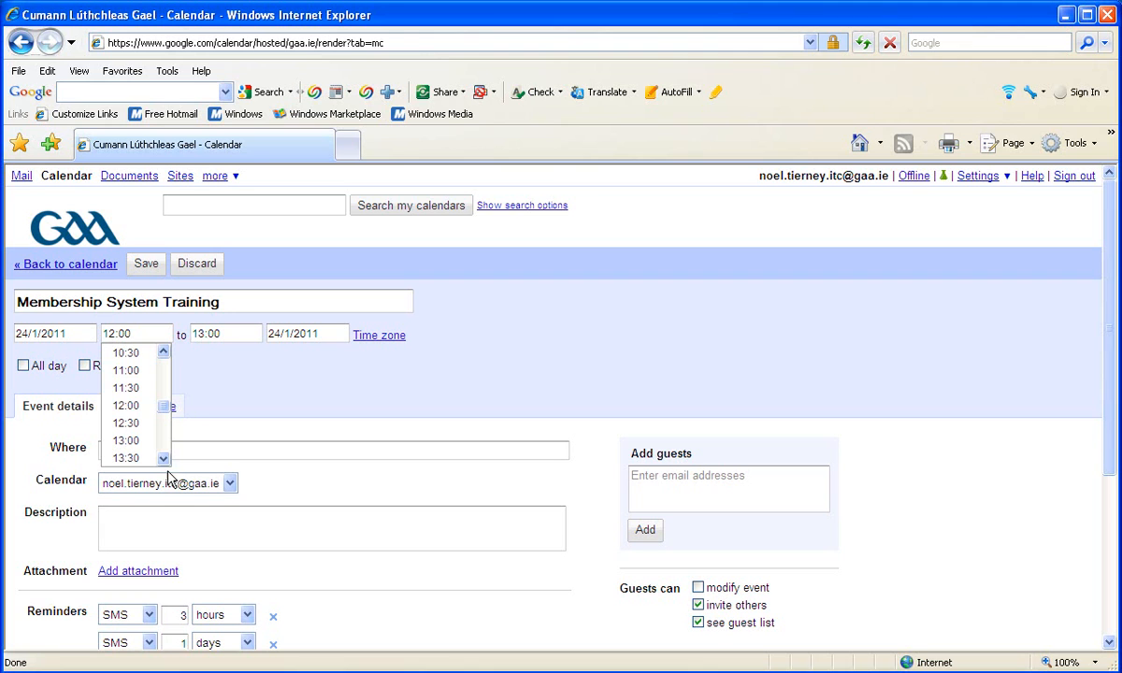
{"action": "left_click", "coordinate": [164, 461]}
{"action": "left_click", "coordinate": [163, 461]}
{"action": "left_click", "coordinate": [163, 461]}
{"action": "left_click", "coordinate": [164, 461]}
{"action": "left_click", "coordinate": [164, 461]}
{"action": "left_click", "coordinate": [164, 461]}
{"action": "left_click", "coordinate": [163, 461]}
{"action": "left_click", "coordinate": [163, 461]}
{"action": "left_click", "coordinate": [164, 461]}
{"action": "left_click", "coordinate": [164, 461]}
{"action": "left_click", "coordinate": [163, 461]}
{"action": "left_click", "coordinate": [164, 461]}
{"action": "left_click", "coordinate": [126, 437]}
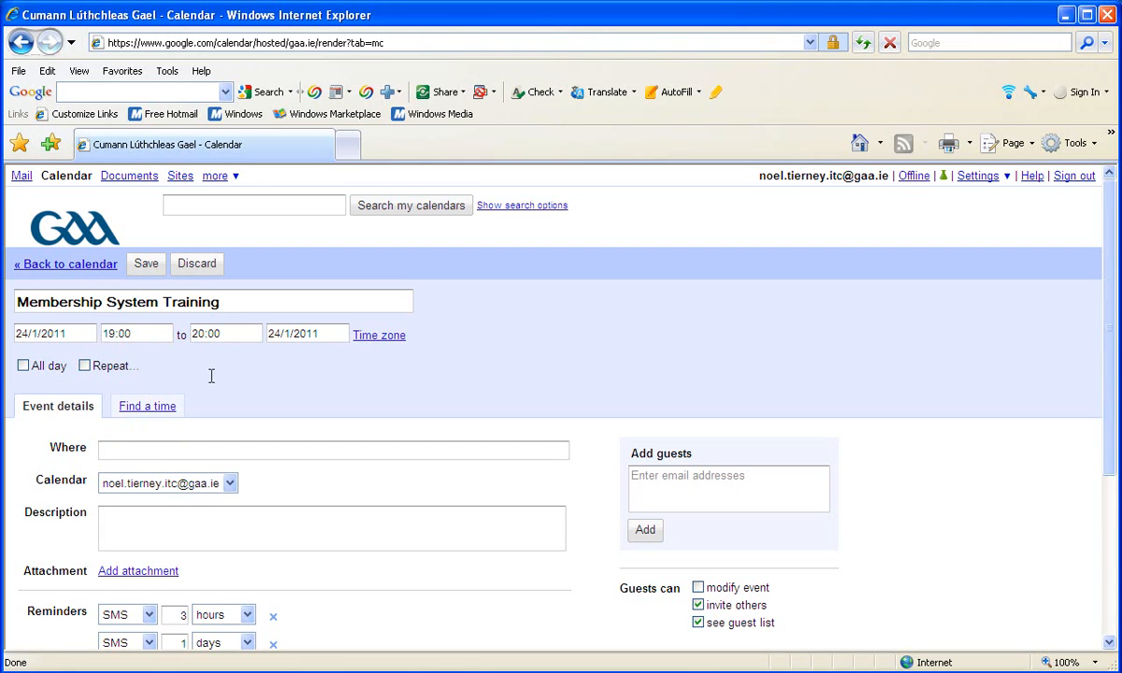
Set the Membership System Training event's end time to 21:00
{"action": "left_click", "coordinate": [200, 334]}
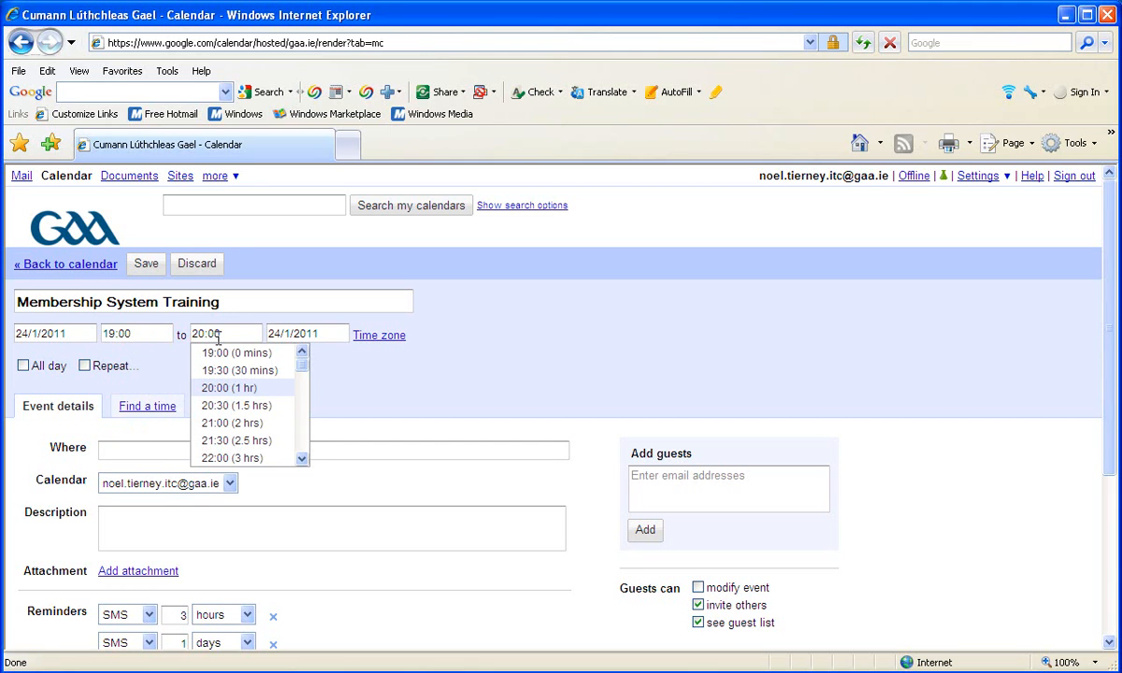
{"action": "key", "text": "BackSpace"}
{"action": "type", "text": "1"}
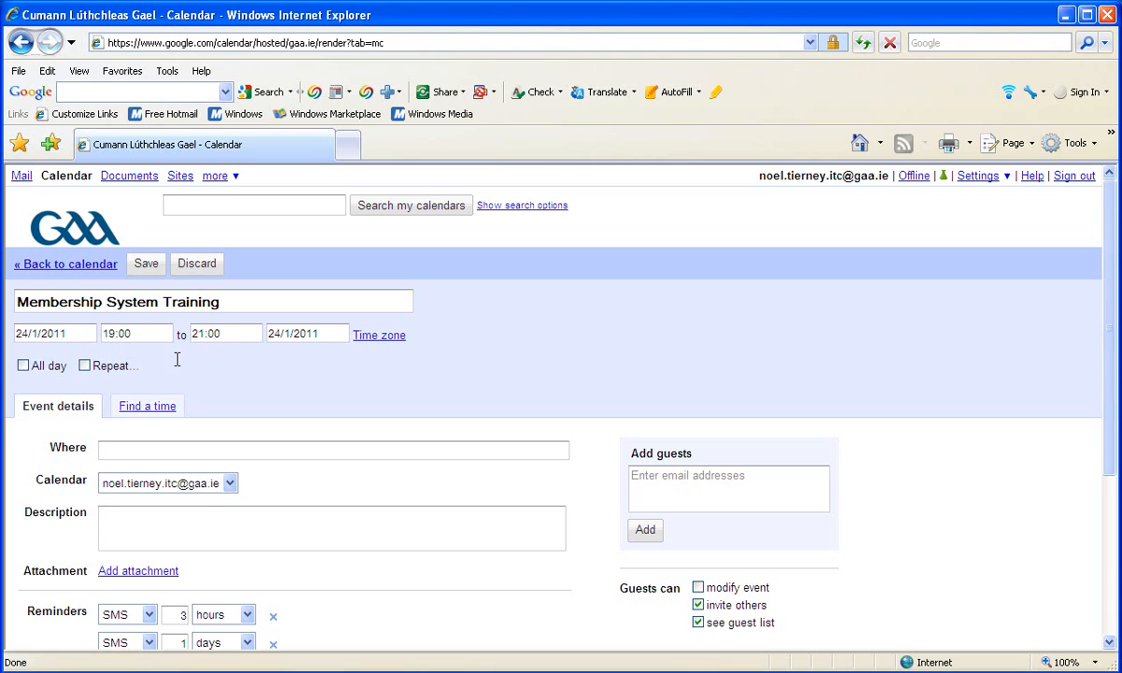
Make the event repeat weekly on Monday, every 1 week, ending after 7 occurrences
{"action": "left_click", "coordinate": [85, 367]}
{"action": "left_click", "coordinate": [85, 367]}
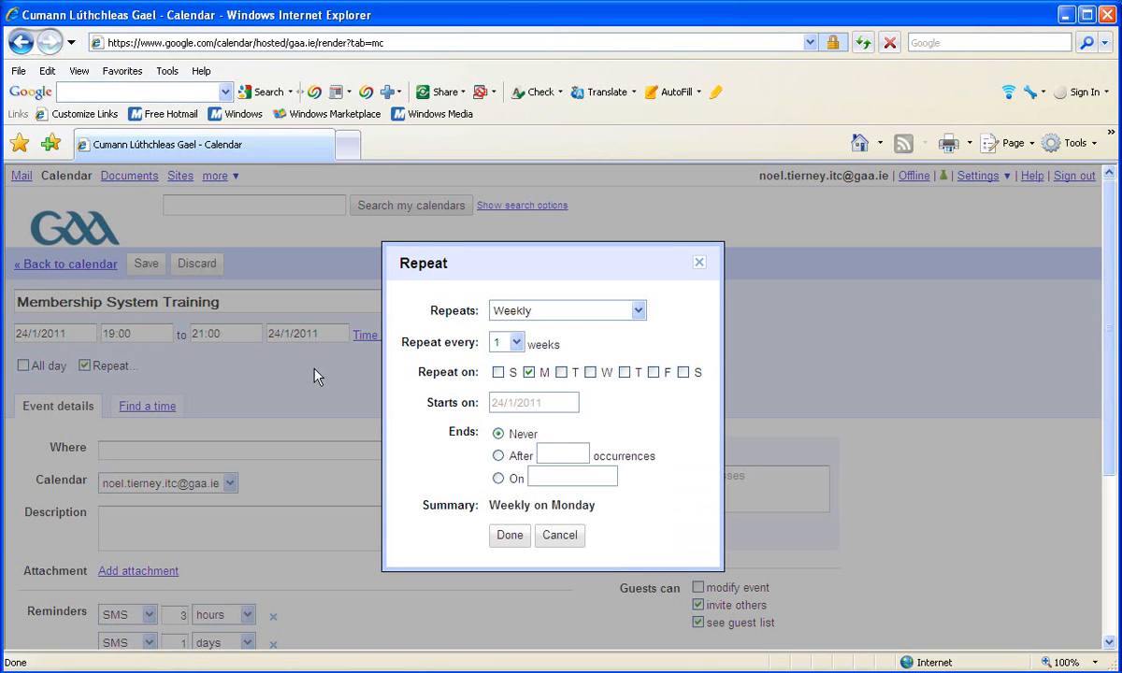
{"action": "left_click", "coordinate": [640, 313]}
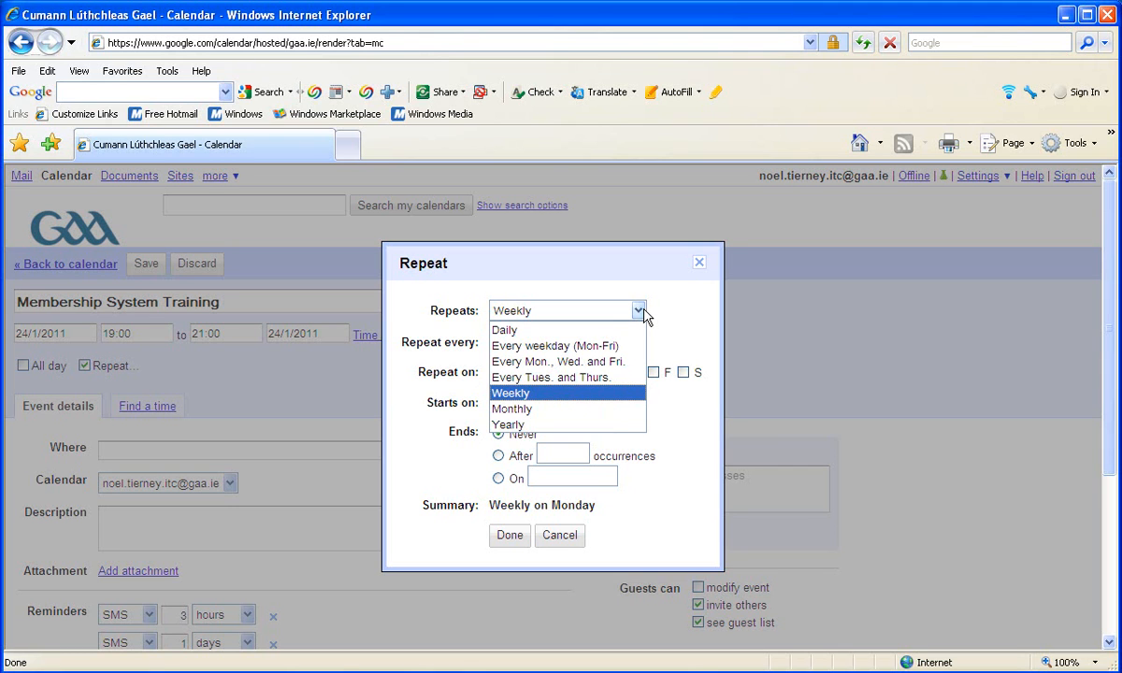
{"action": "left_click", "coordinate": [641, 312]}
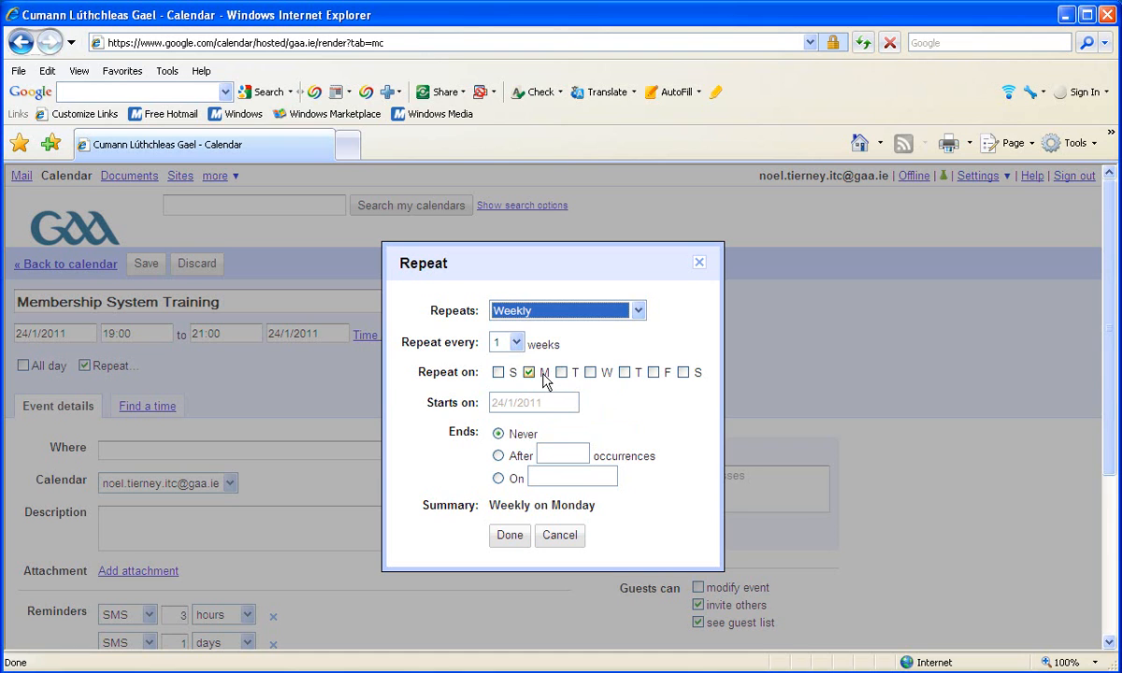
{"action": "left_click", "coordinate": [498, 456]}
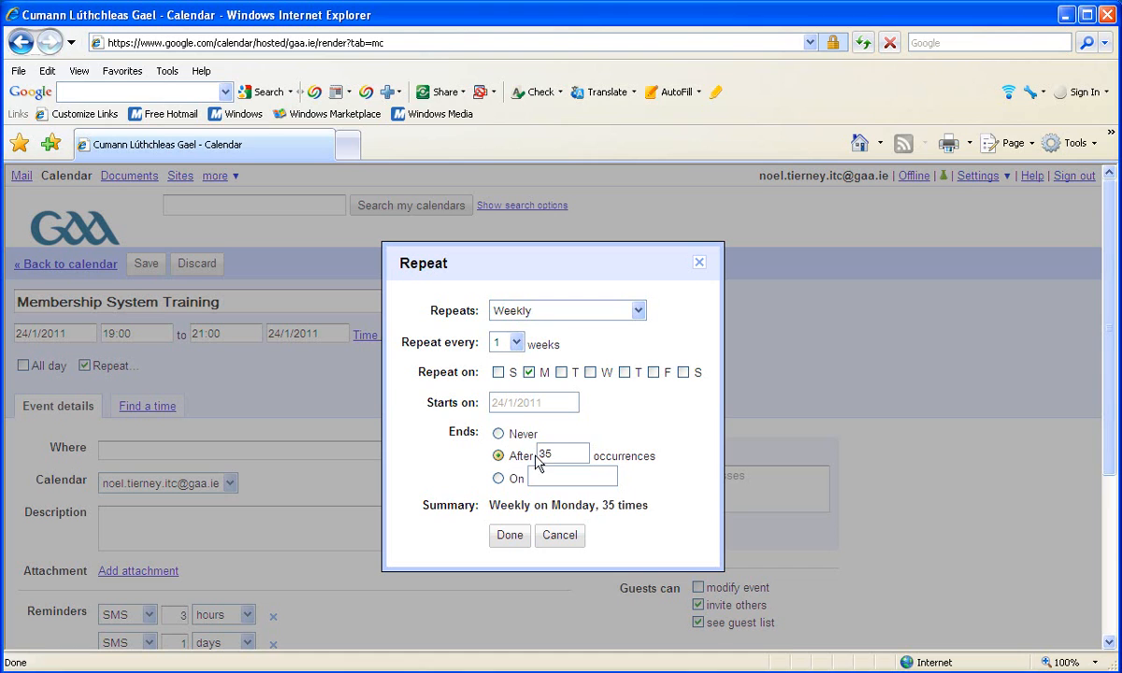
{"action": "double_click", "coordinate": [542, 455]}
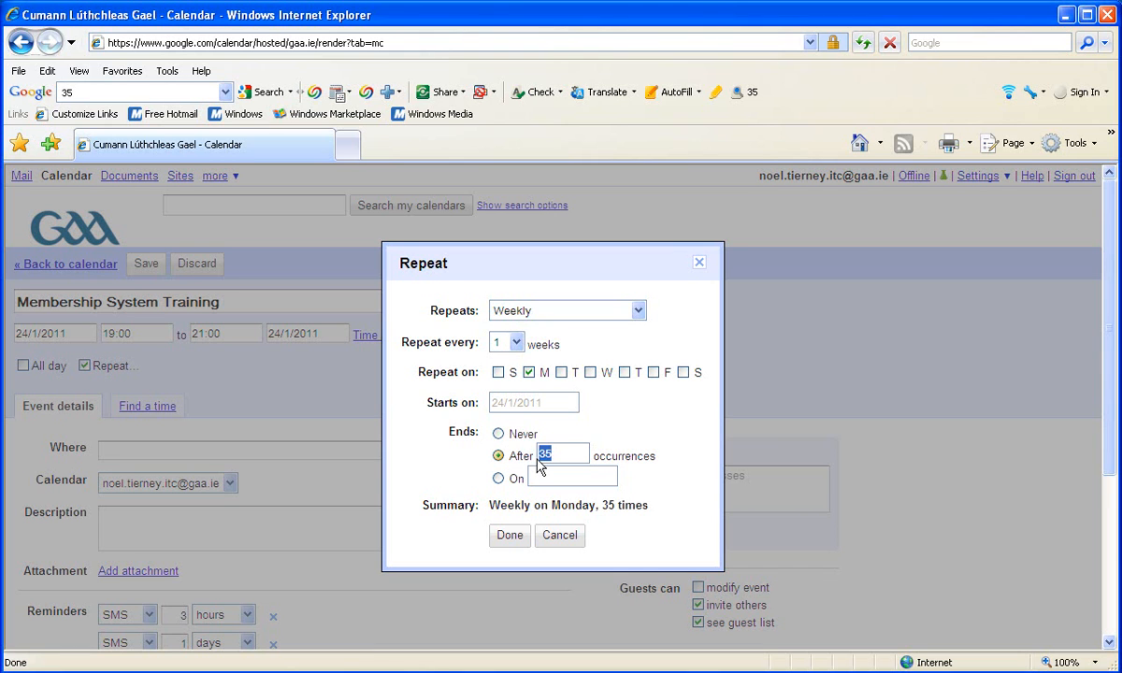
{"action": "type", "text": "7"}
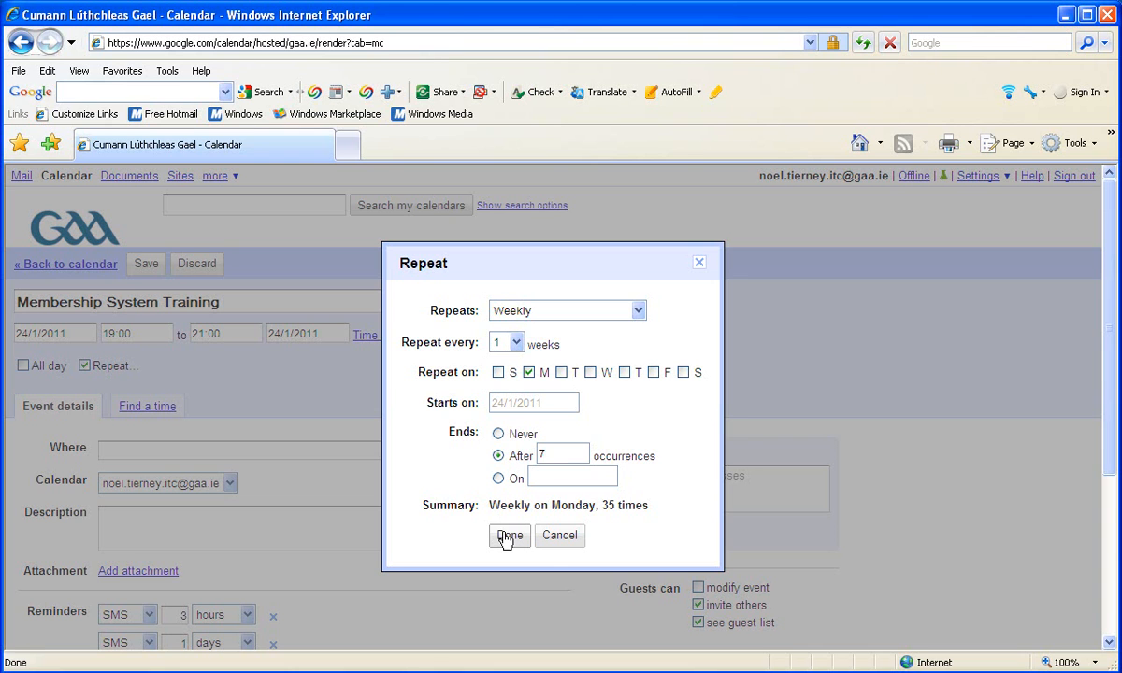
{"action": "left_click", "coordinate": [506, 537]}
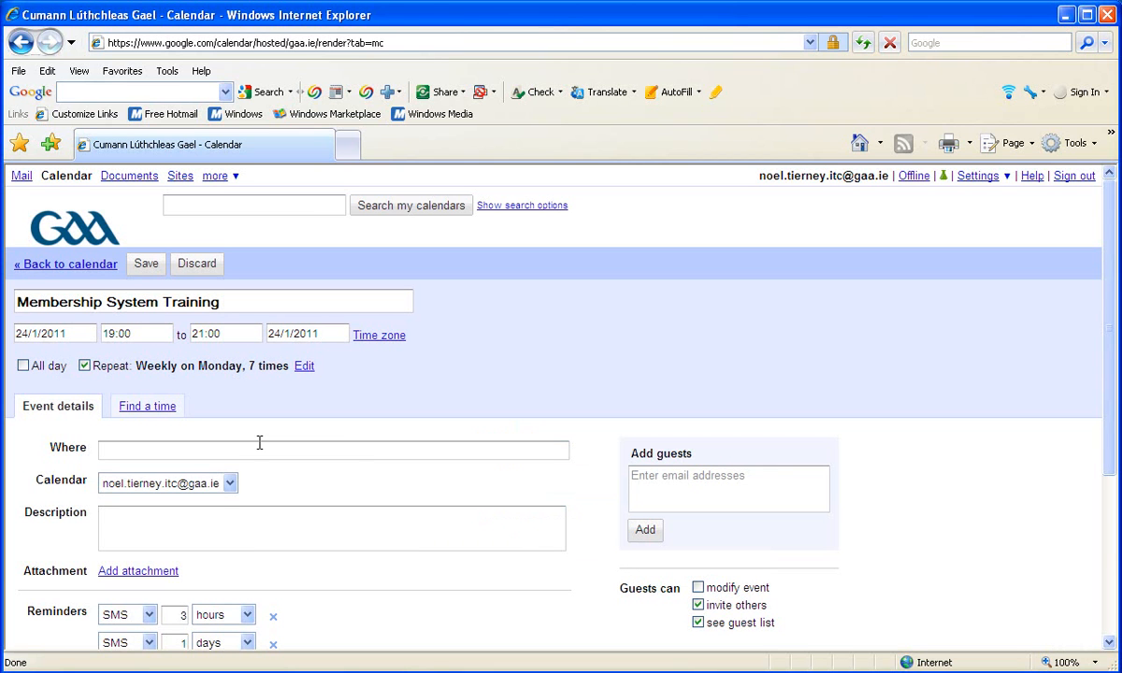
Assign the Membership System Training event to the WH Club Registrars calendar
{"action": "left_click_drag", "start_coordinate": [136, 365], "coordinate": [260, 348]}
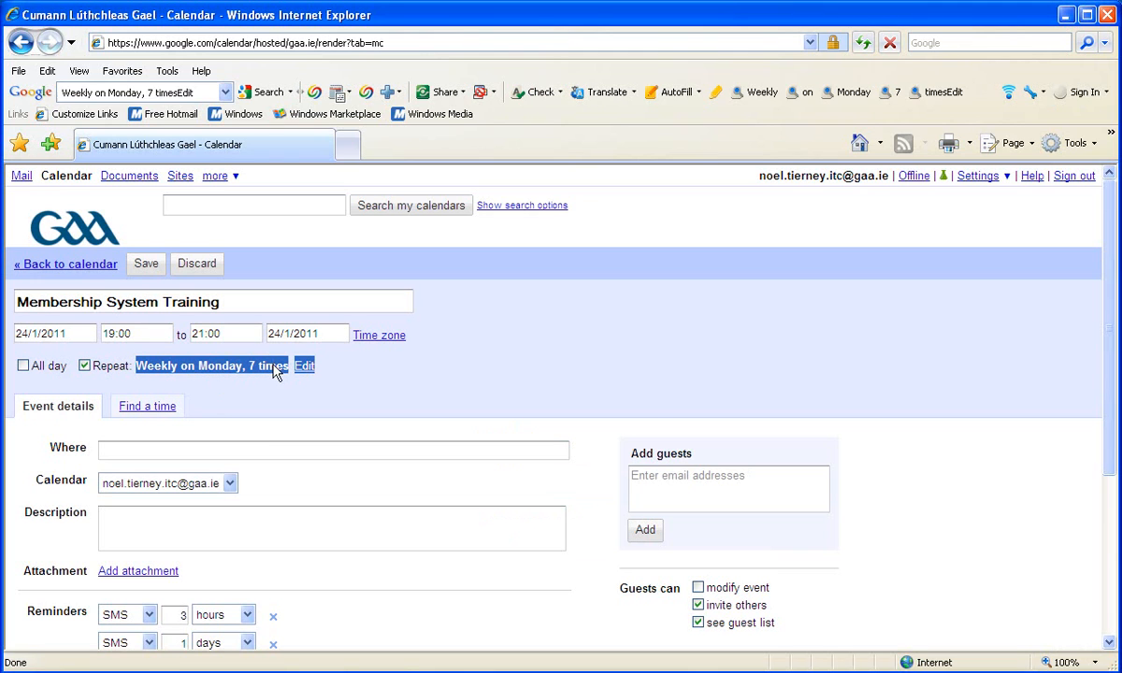
{"action": "left_click", "coordinate": [229, 483]}
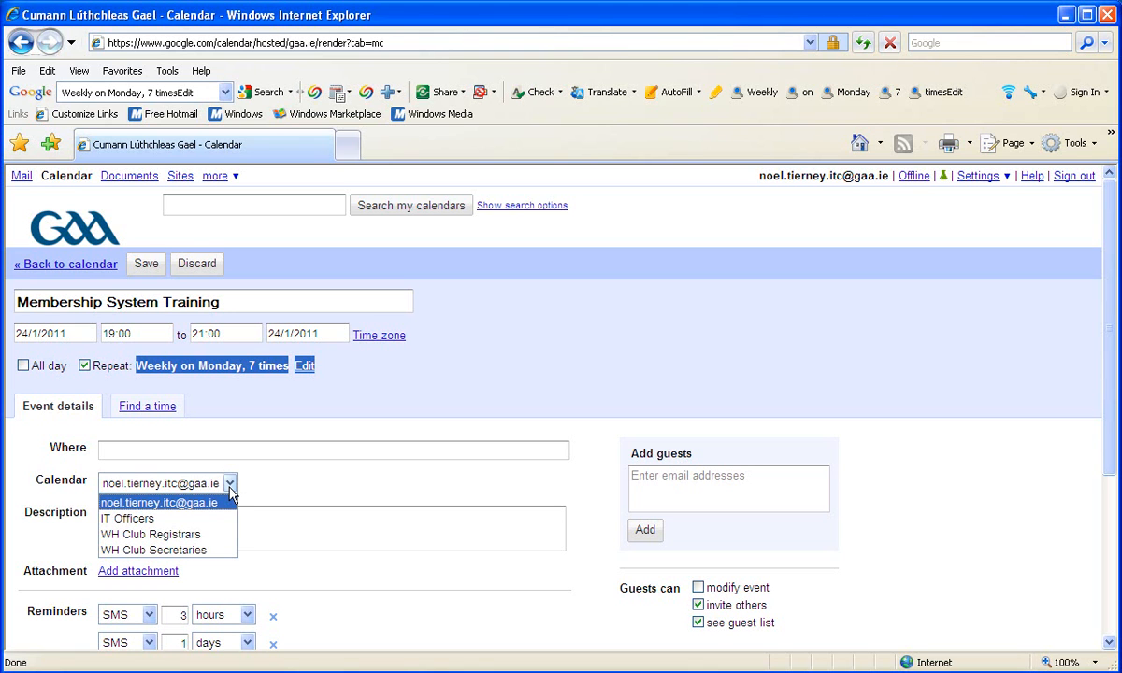
{"action": "left_click", "coordinate": [203, 537]}
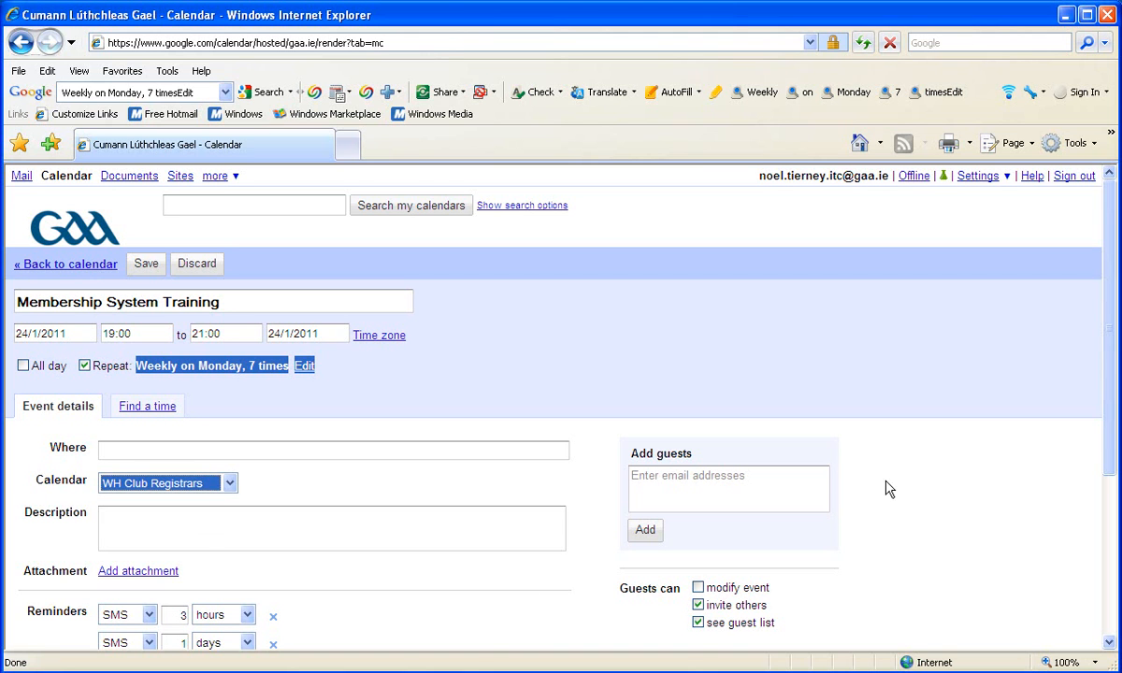
Set the event's first SMS reminder to 1 week before the training
{"action": "left_click", "coordinate": [1111, 428]}
{"action": "left_click_drag", "start_coordinate": [1111, 428], "coordinate": [1111, 482]}
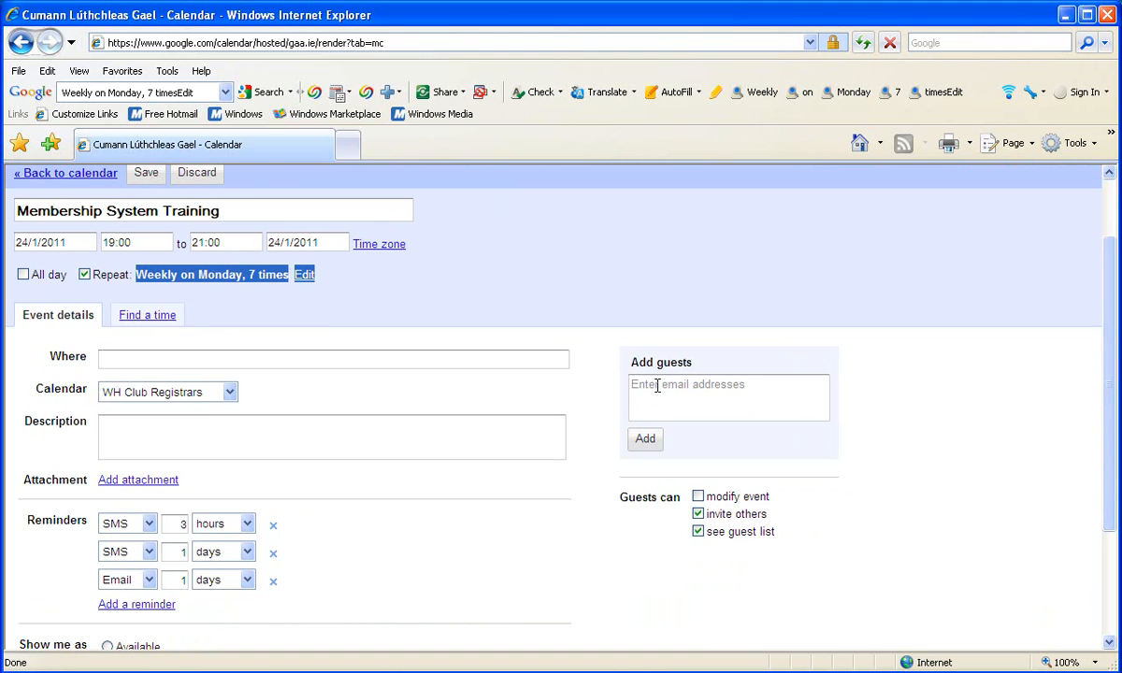
{"action": "left_click", "coordinate": [657, 386]}
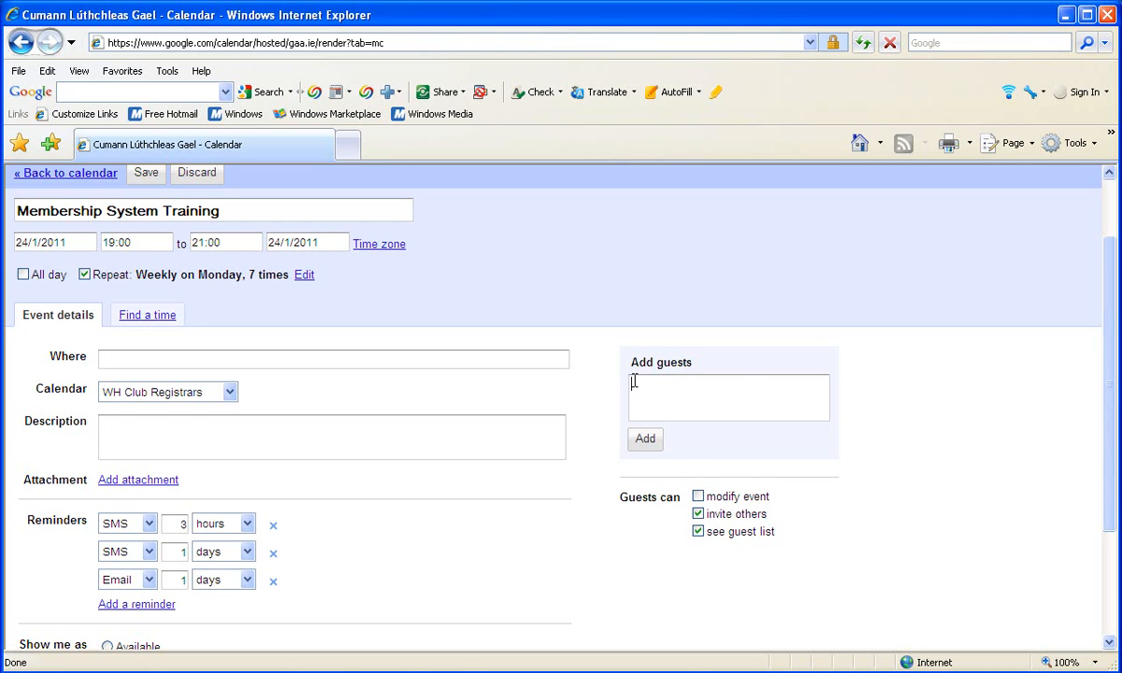
{"action": "left_click", "coordinate": [874, 426]}
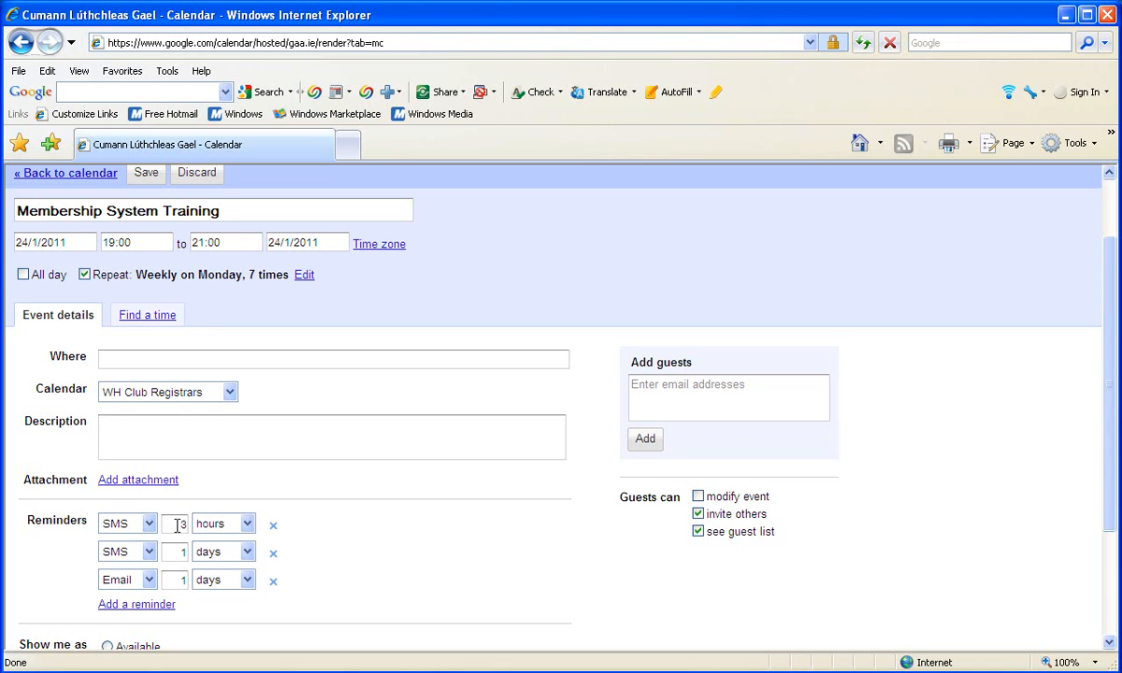
{"action": "type", "text": "3"}
{"action": "left_click", "coordinate": [246, 525]}
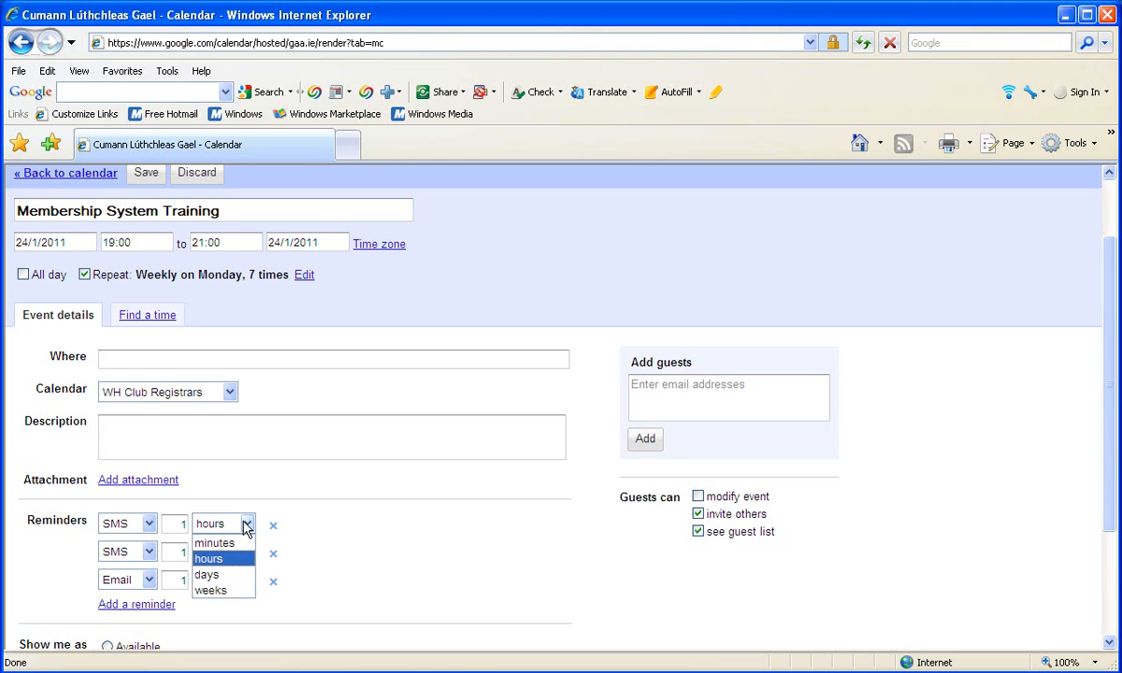
{"action": "left_click", "coordinate": [224, 590]}
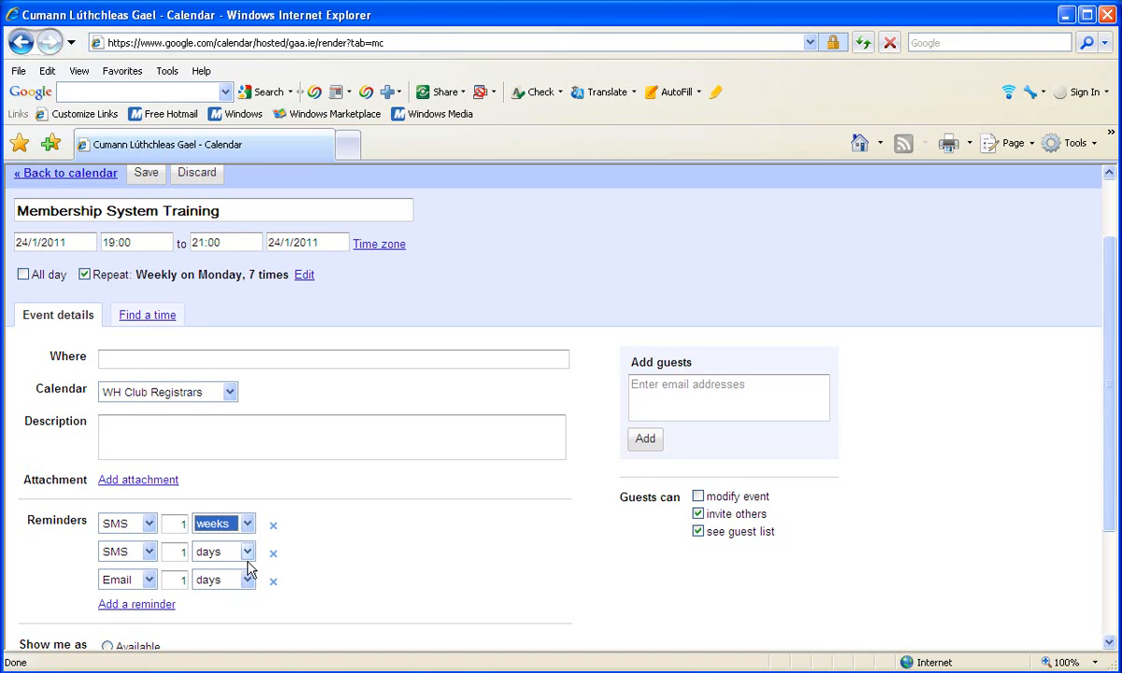
Change the event's third reminder from email to an SMS sent 1 hour before
{"action": "left_click", "coordinate": [149, 582]}
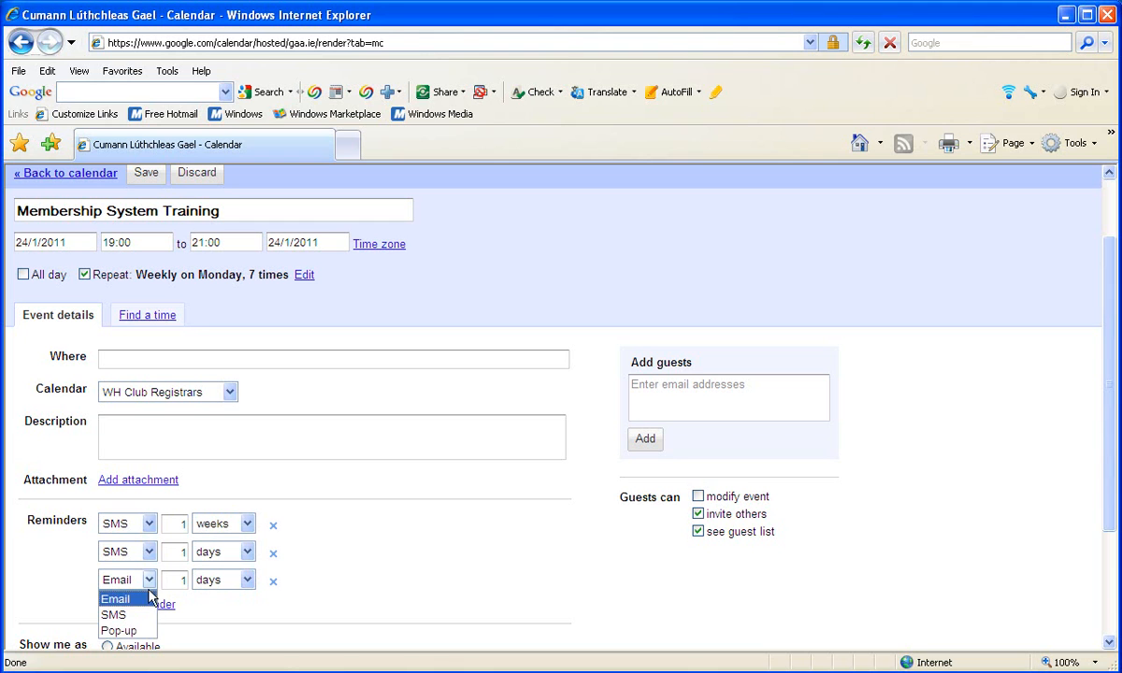
{"action": "left_click", "coordinate": [136, 615]}
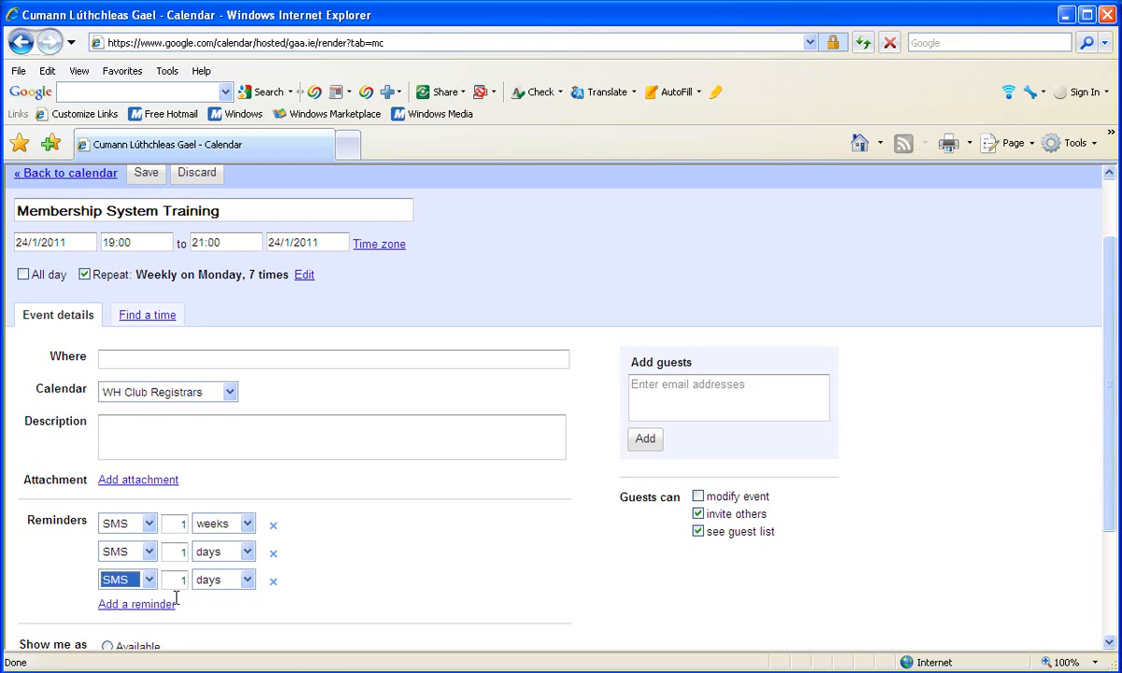
{"action": "left_click", "coordinate": [247, 580]}
{"action": "left_click", "coordinate": [223, 617]}
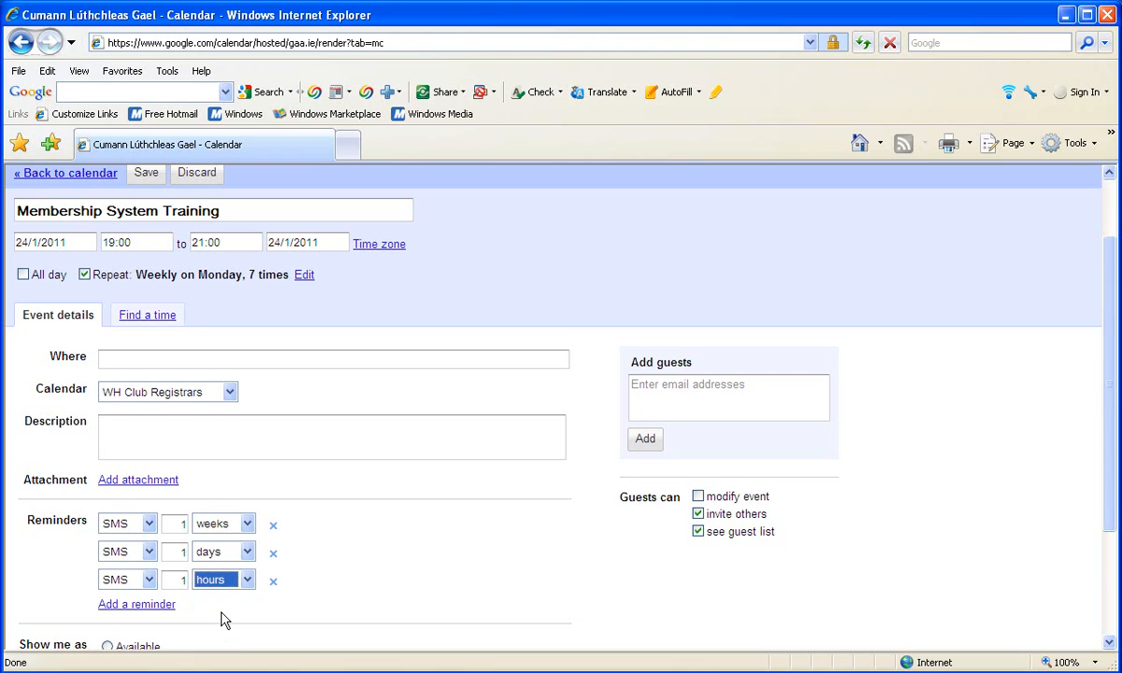
Add a fourth reminder for the event, sent by email 1 day before
{"action": "left_click", "coordinate": [147, 606]}
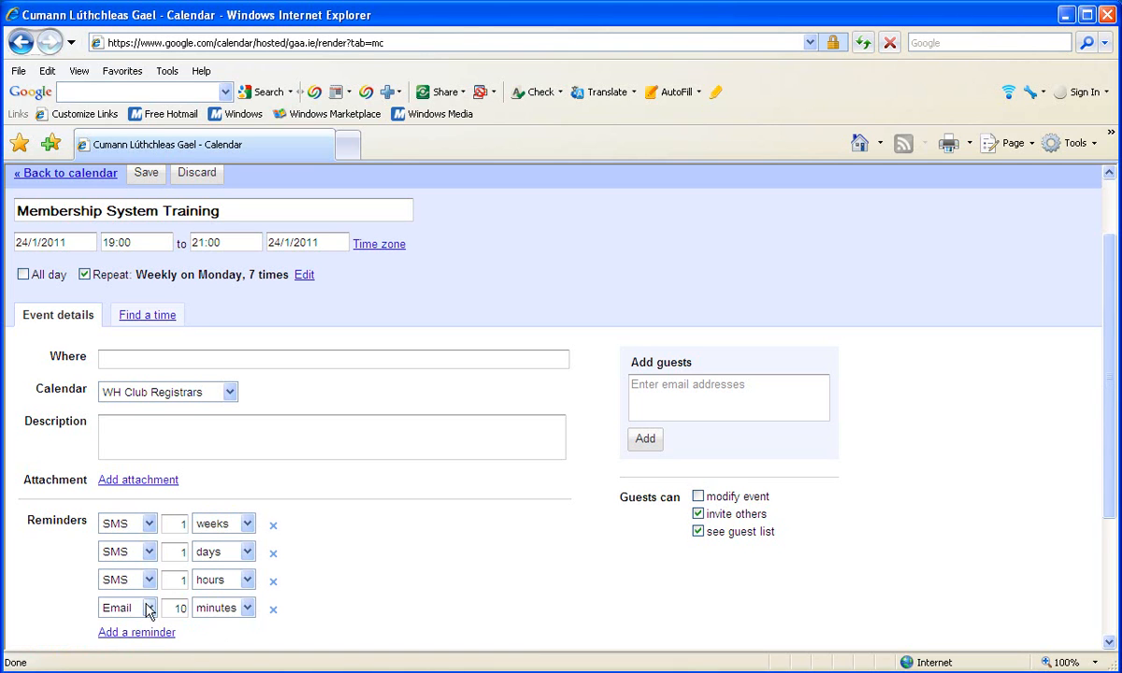
{"action": "left_click_drag", "start_coordinate": [179, 609], "coordinate": [185, 609]}
{"action": "key", "text": "BackSpace"}
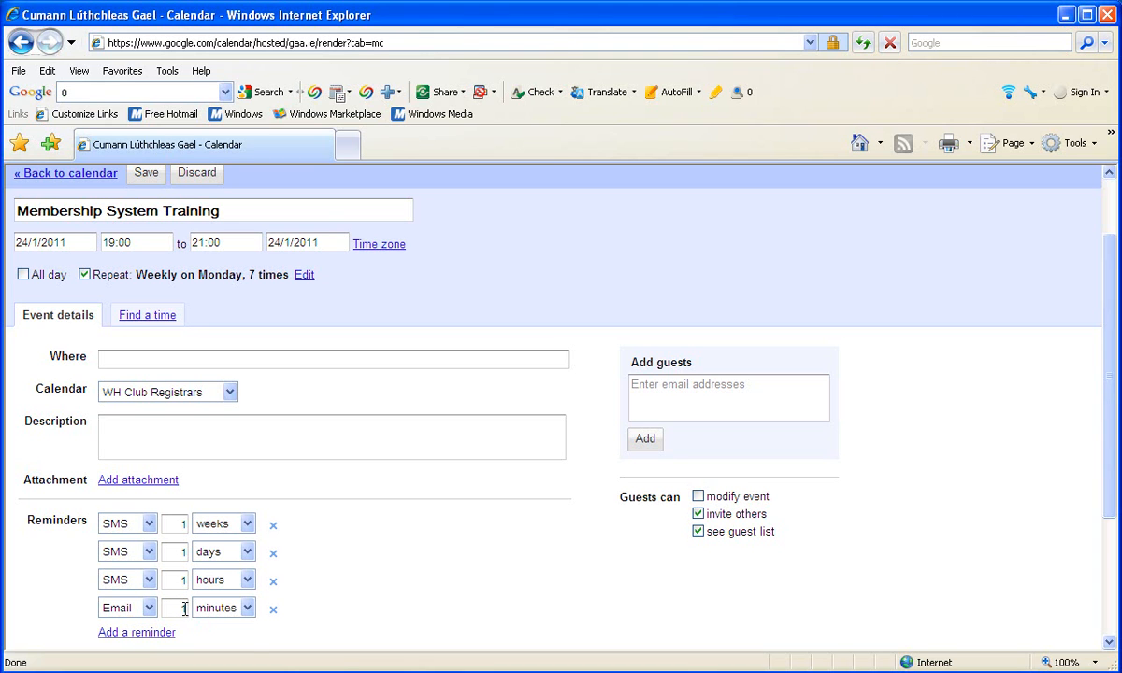
{"action": "left_click", "coordinate": [247, 607]}
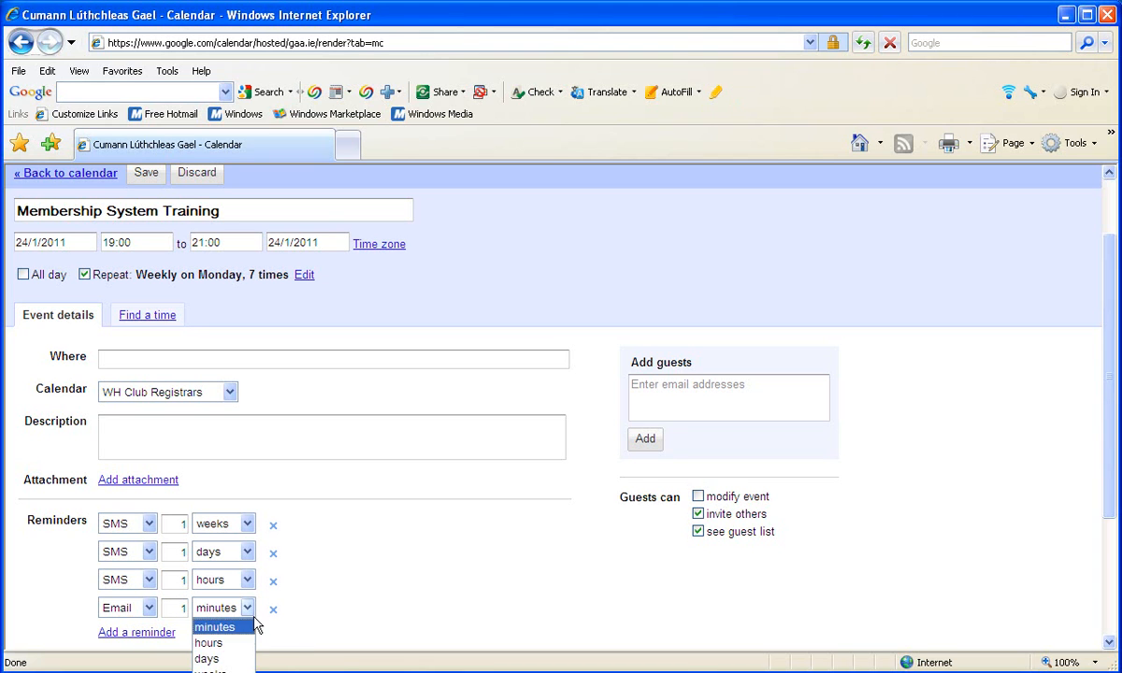
{"action": "left_click", "coordinate": [209, 658]}
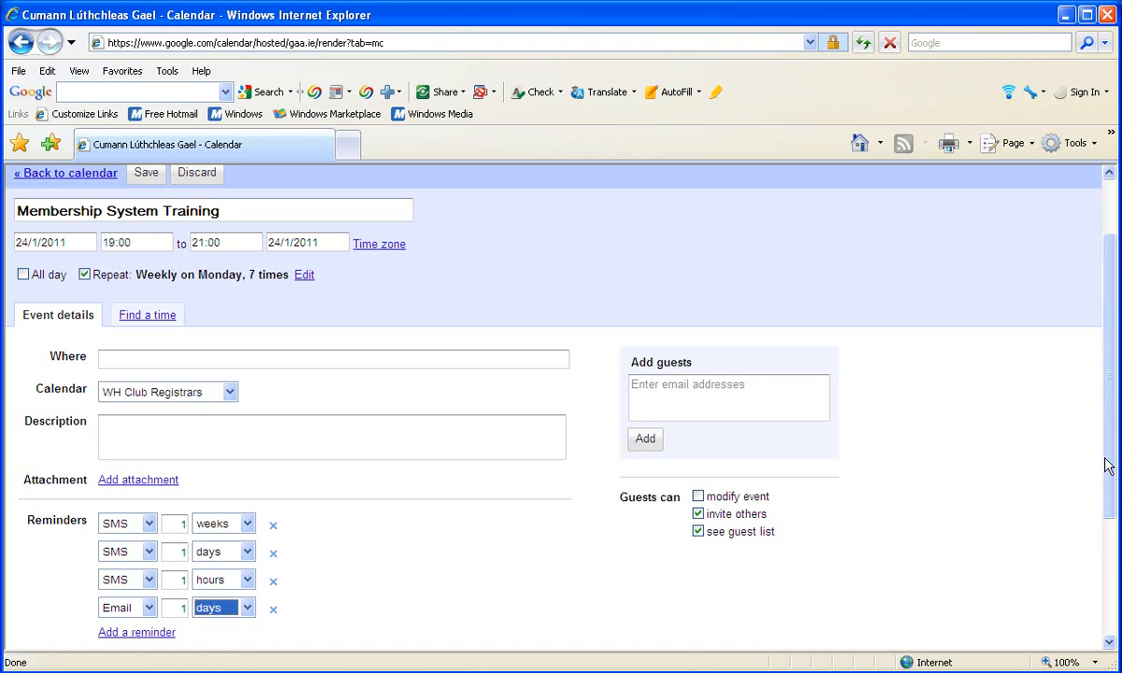
Save the Membership System Training event with its repeat and reminder settings
{"action": "left_click_drag", "start_coordinate": [1108, 465], "coordinate": [1110, 581]}
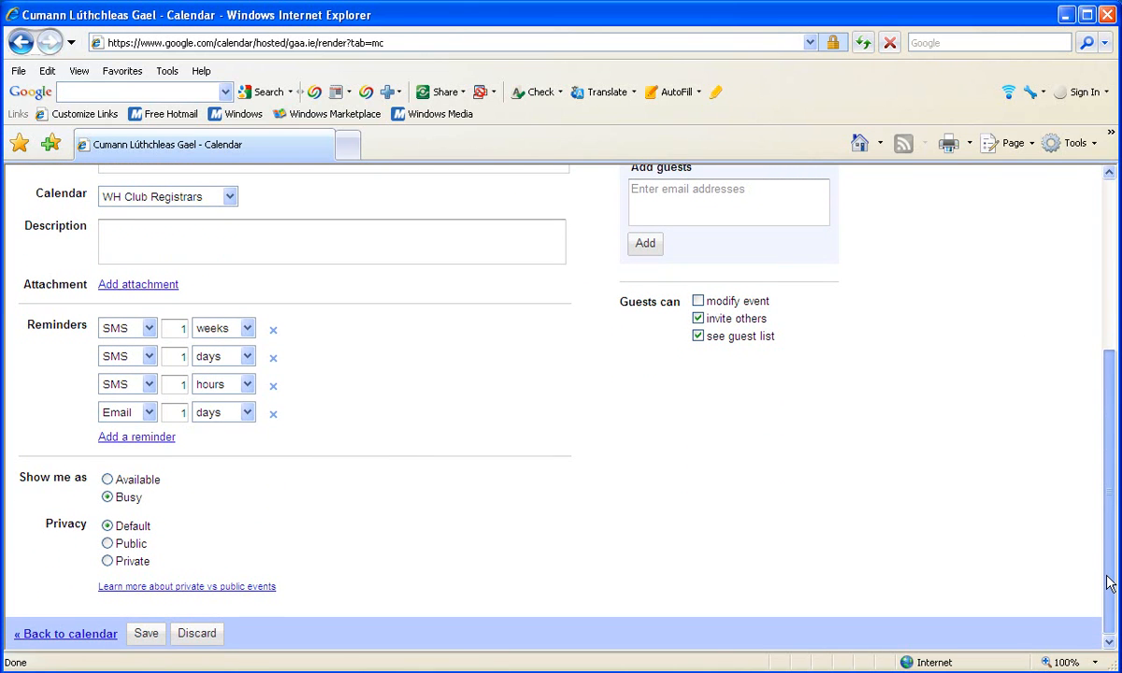
{"action": "left_click_drag", "start_coordinate": [1107, 576], "coordinate": [1108, 572]}
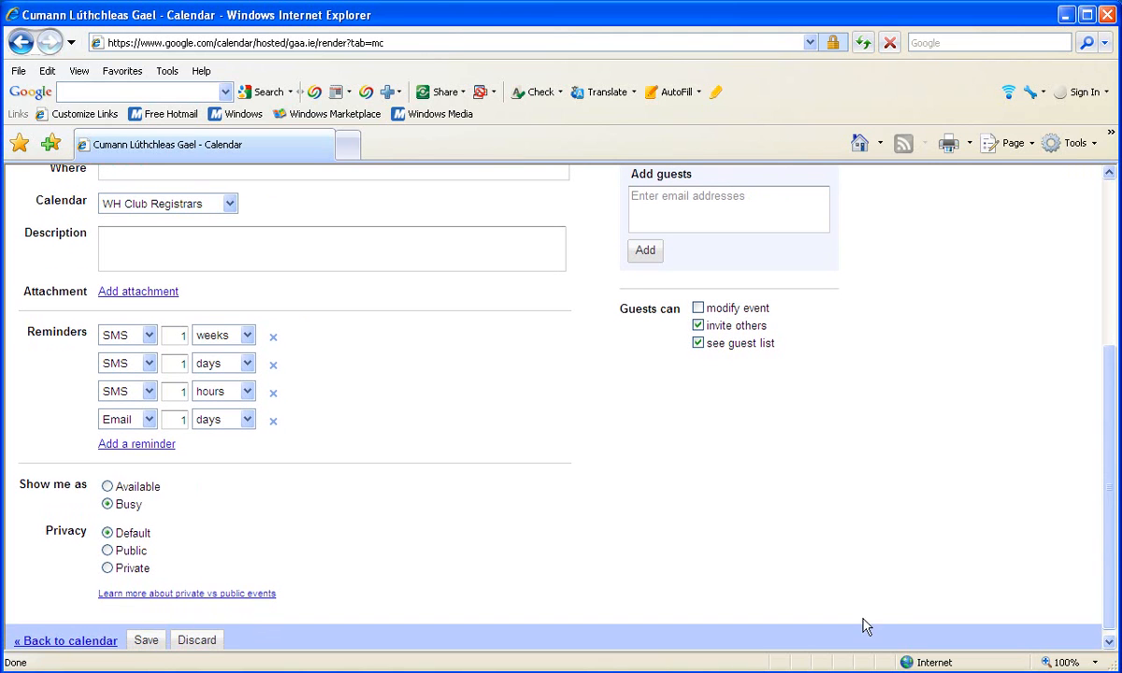
{"action": "scroll", "coordinate": [150, 650], "scroll_direction": "down", "scroll_amount": 1}
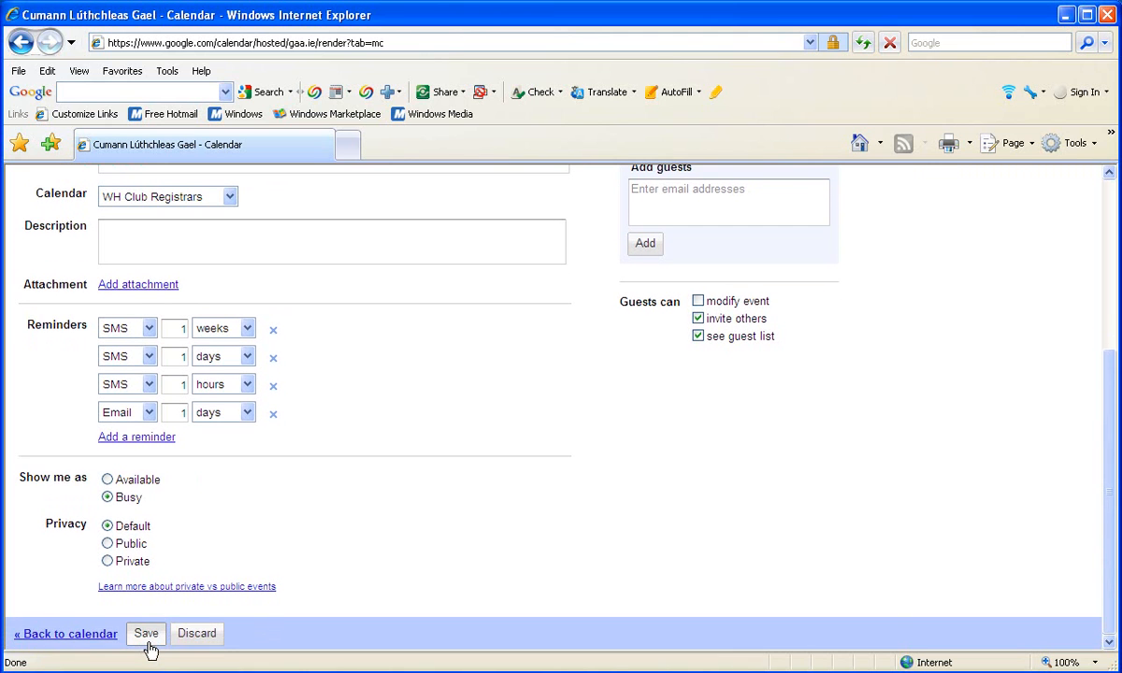
{"action": "left_click", "coordinate": [146, 634]}
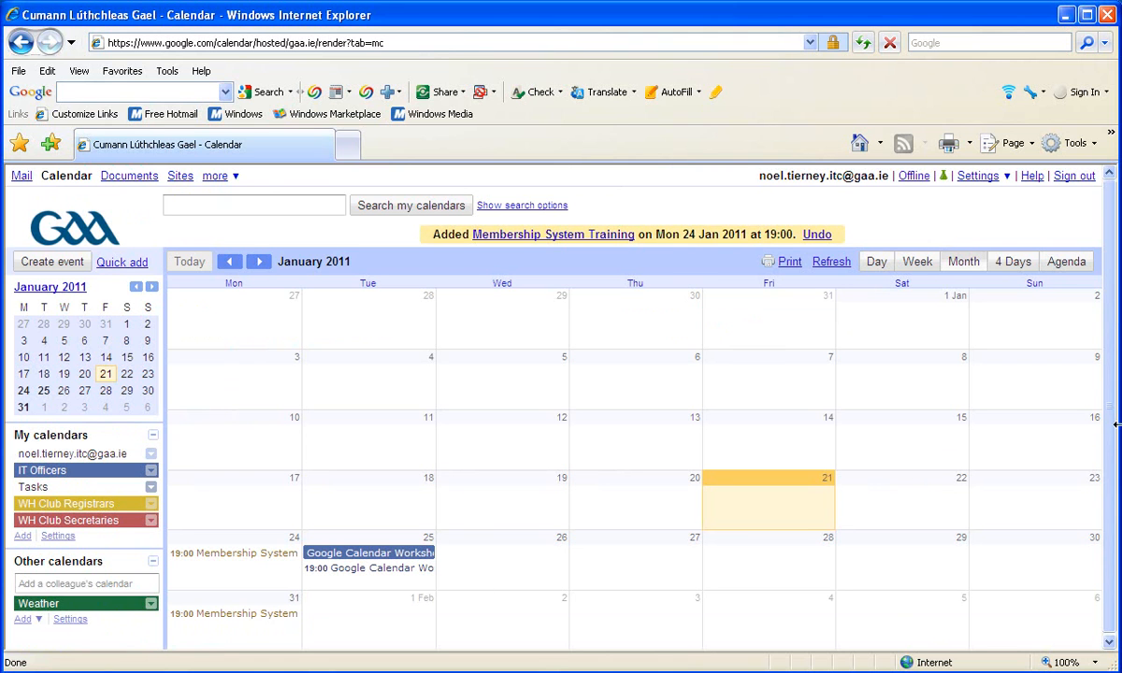
{"action": "left_click_drag", "start_coordinate": [1103, 360], "coordinate": [1098, 411]}
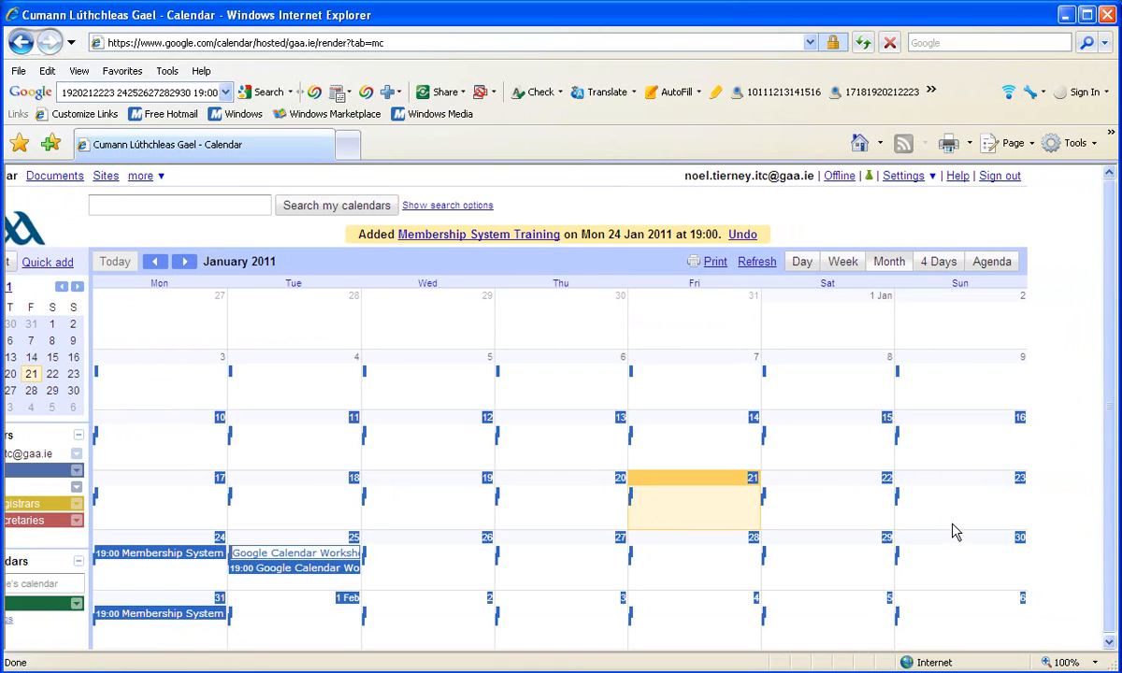
{"action": "left_click", "coordinate": [262, 472]}
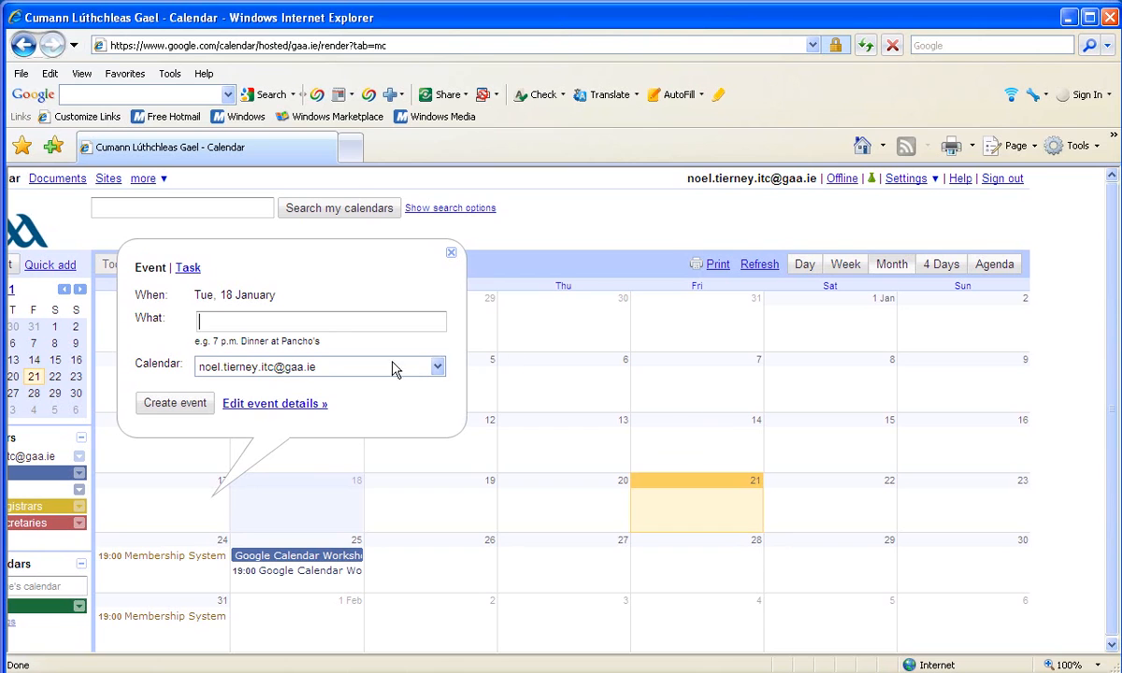
{"action": "left_click", "coordinate": [156, 590]}
{"action": "left_click", "coordinate": [157, 591]}
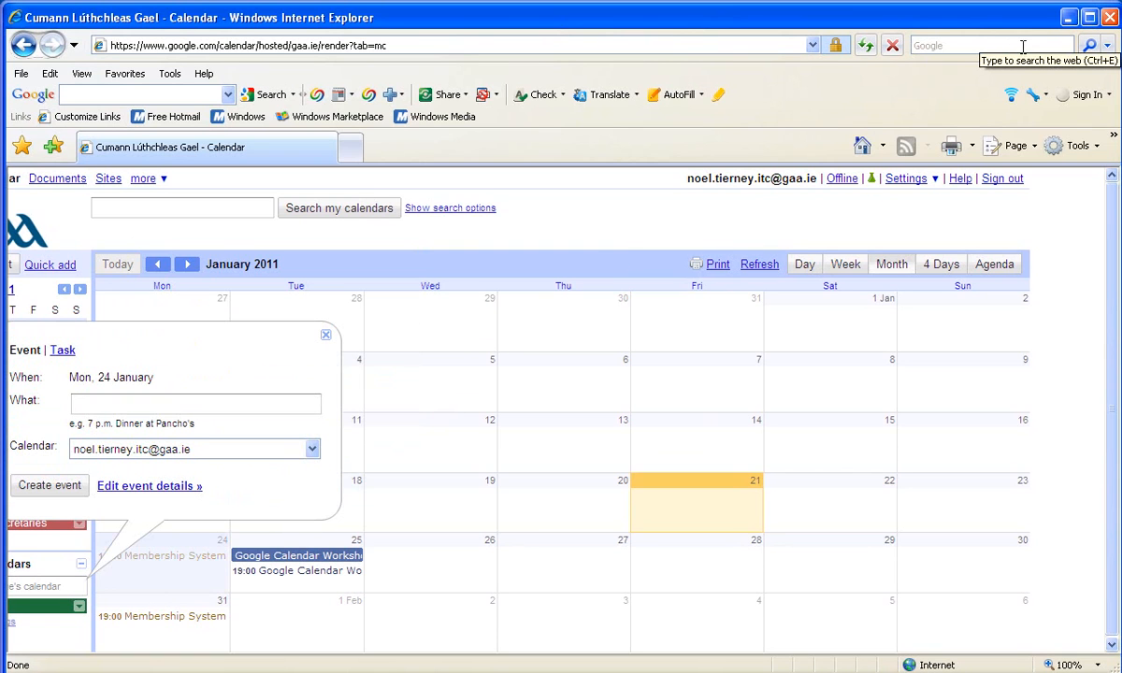
Maximize the browser window and check February and March 2011 for the repeating Membership System Training event
{"action": "left_click", "coordinate": [1091, 18]}
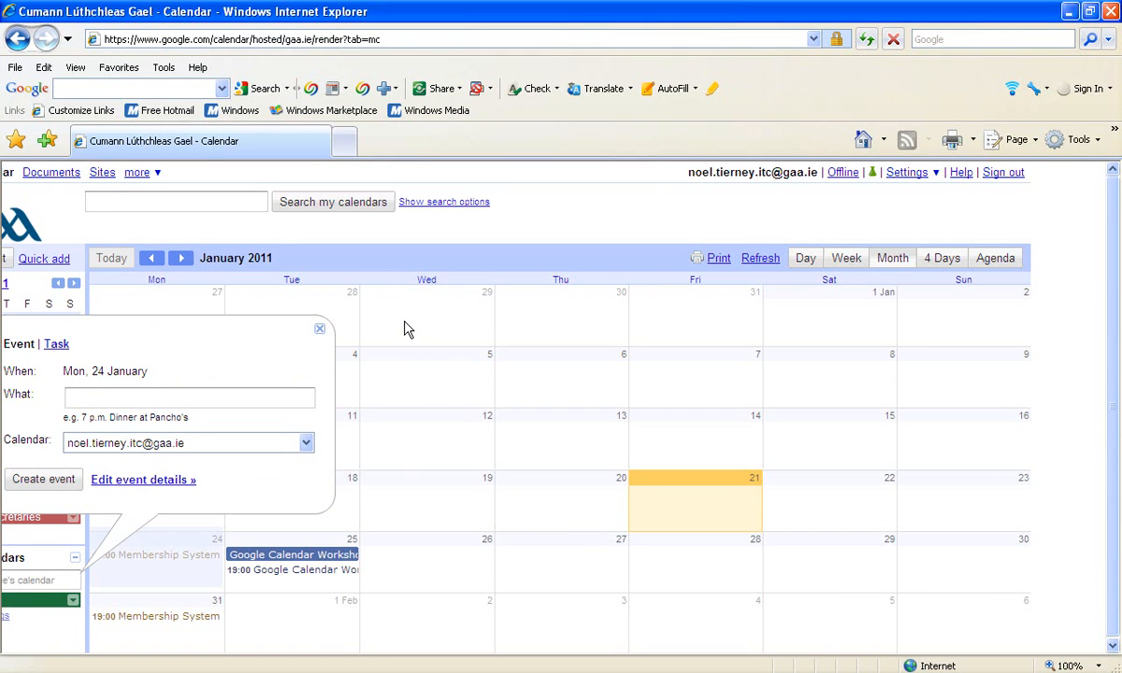
{"action": "left_click", "coordinate": [179, 259]}
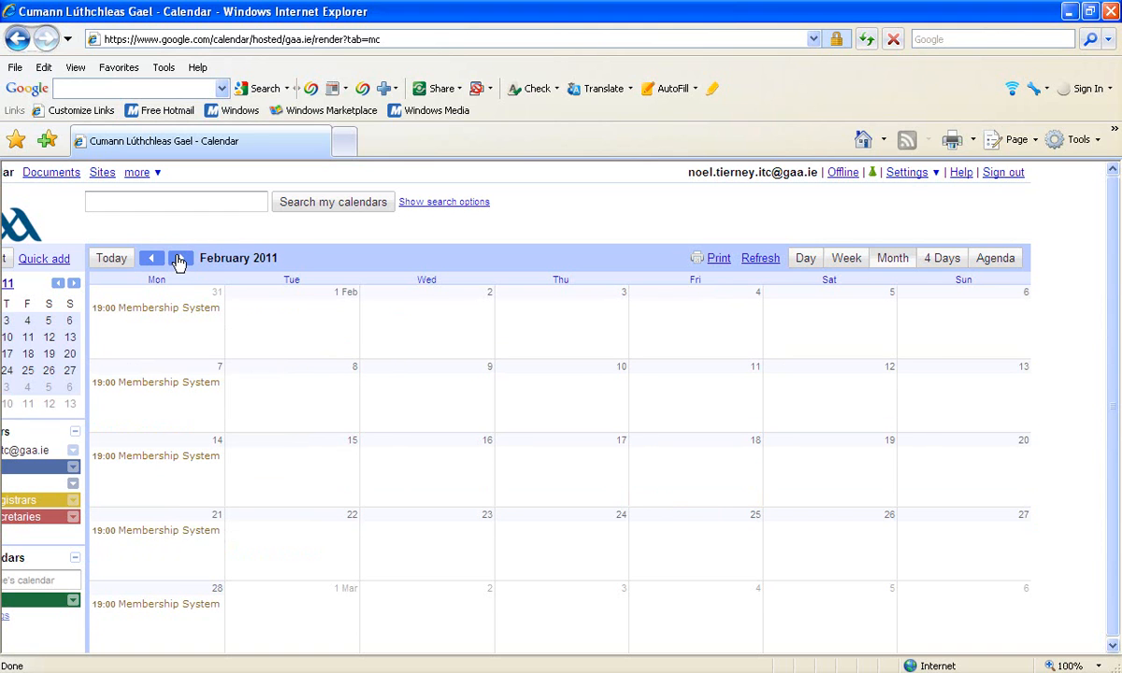
{"action": "left_click", "coordinate": [180, 259]}
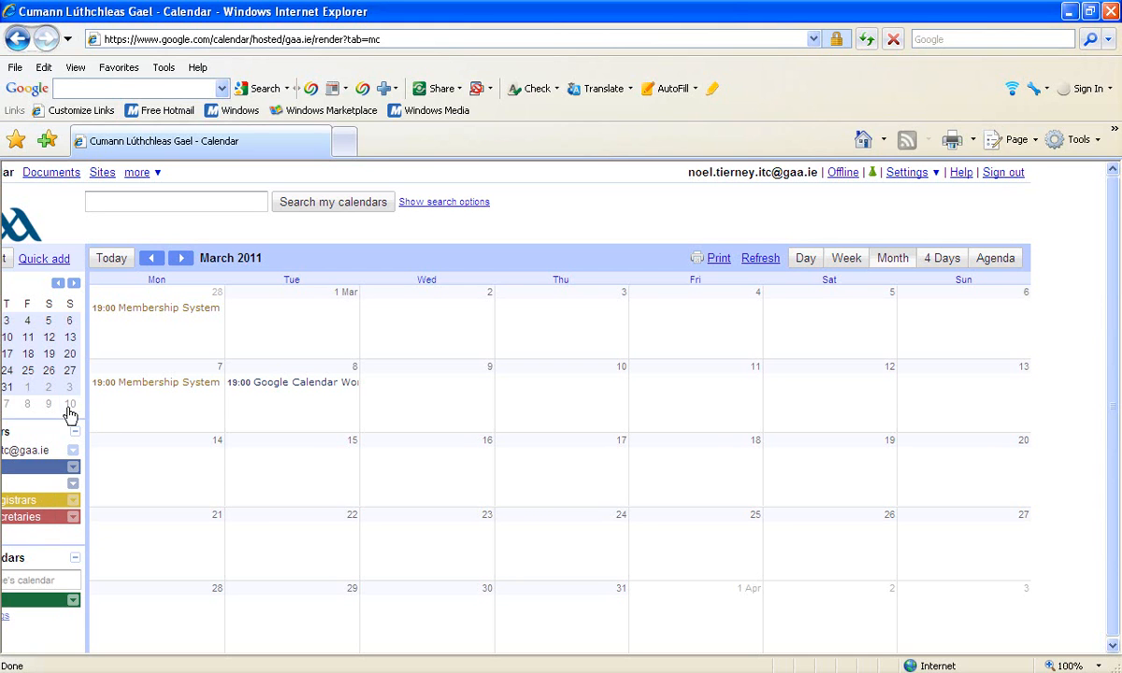
Create a new calendar event titled "Google Apps Training"
{"action": "left_click", "coordinate": [7, 261]}
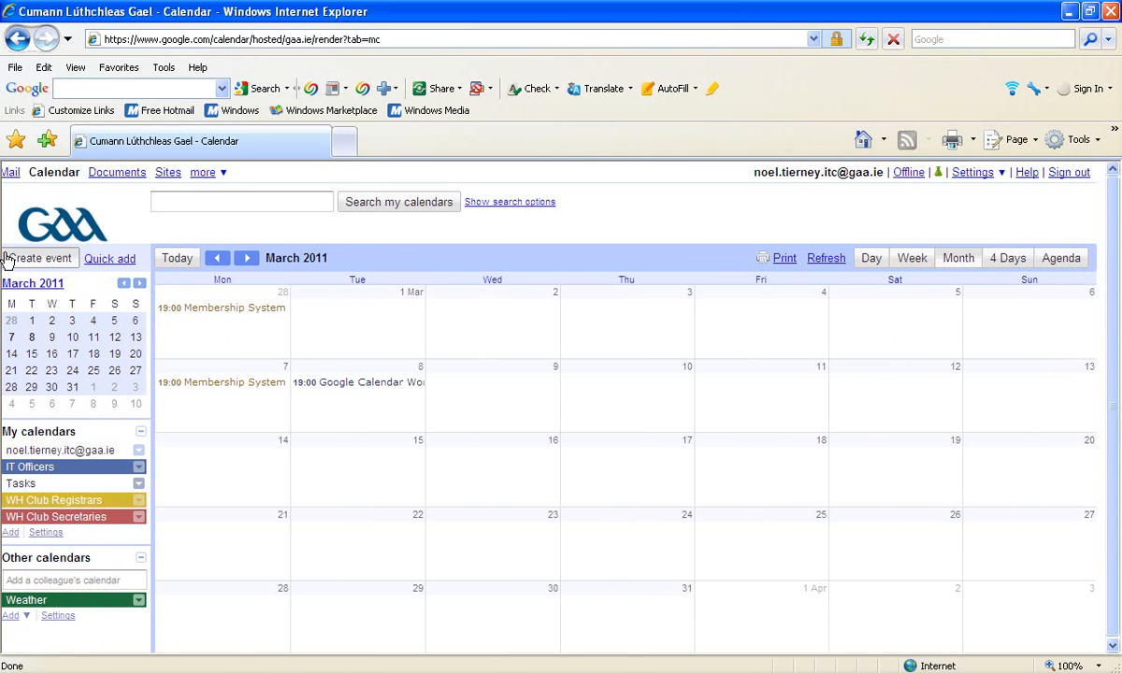
{"action": "left_click", "coordinate": [136, 301]}
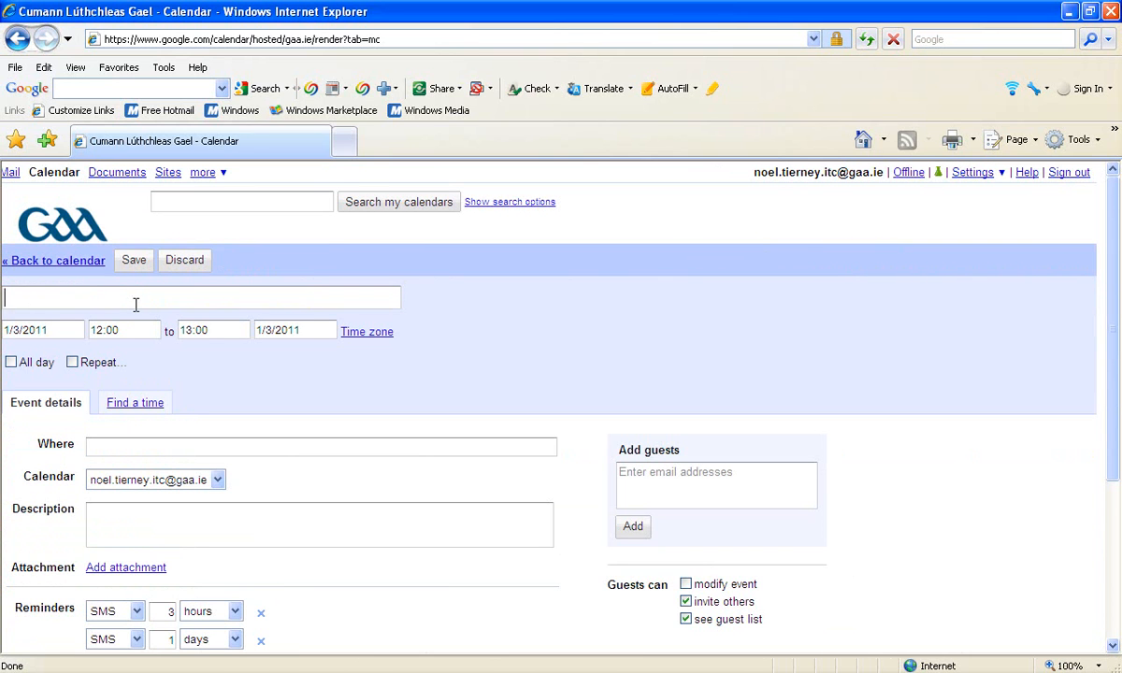
{"action": "type", "text": "Google"}
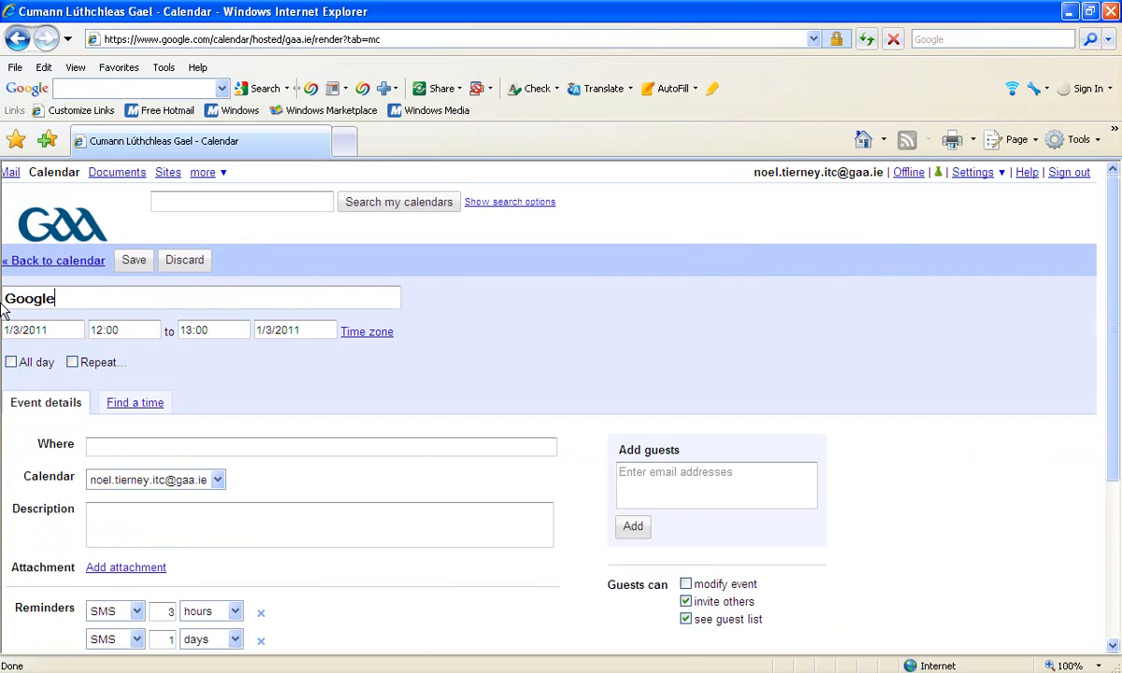
{"action": "type", "text": " Apps Training"}
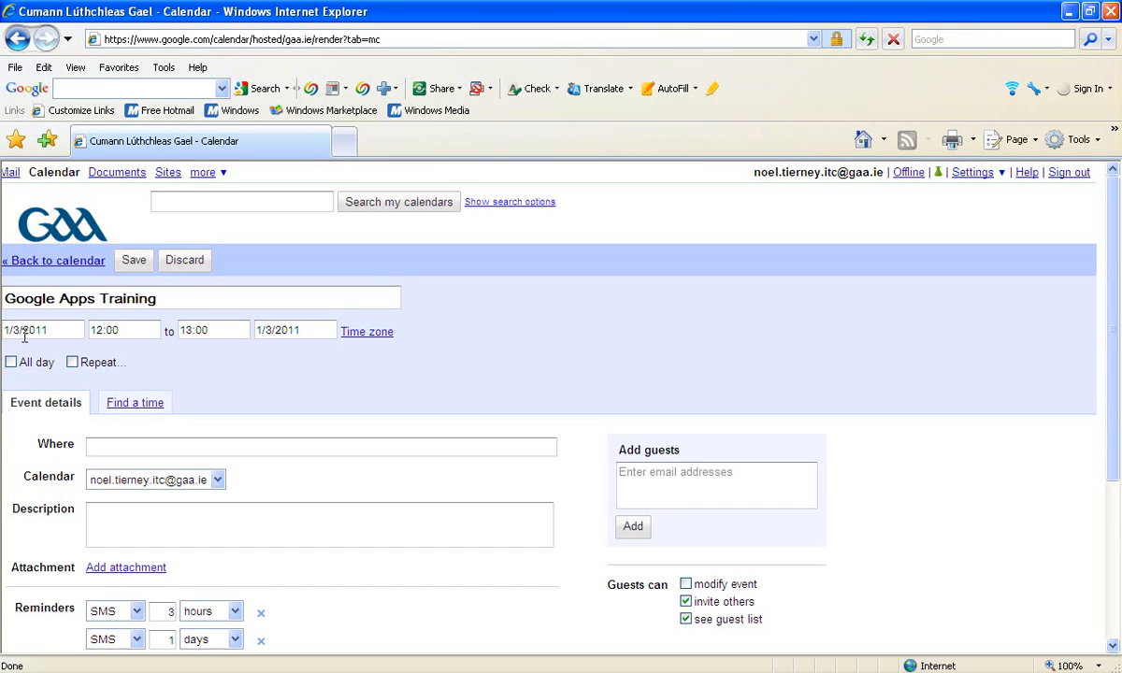
Set the Google Apps Training event's date to 2 February 2011
{"action": "left_click", "coordinate": [44, 331]}
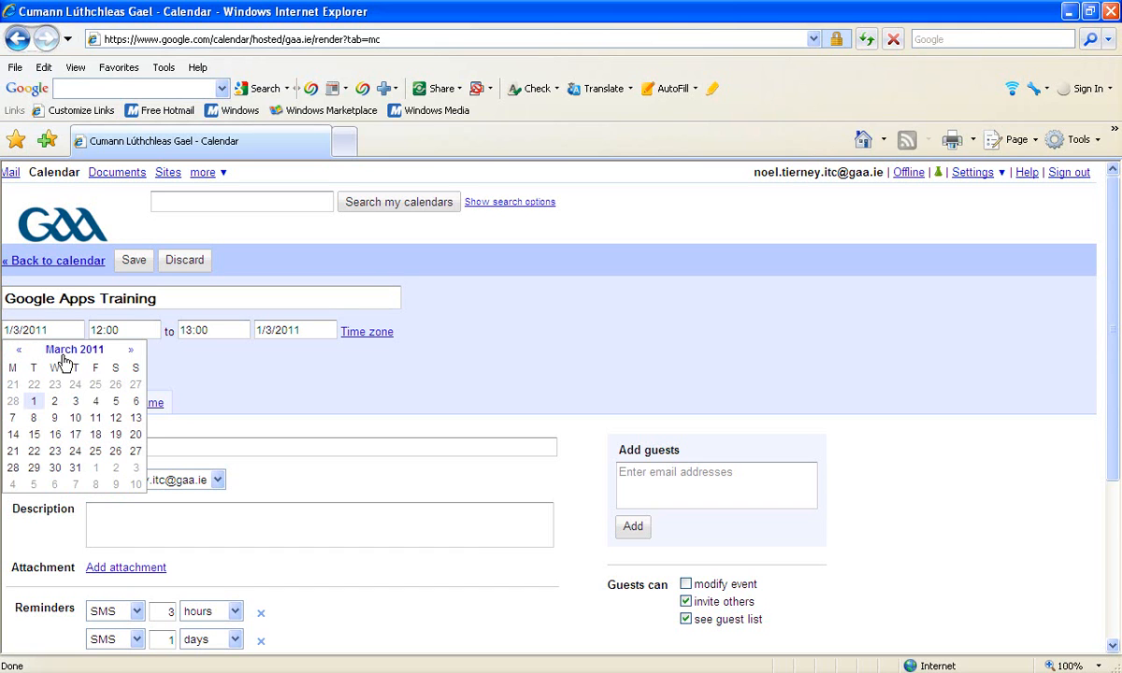
{"action": "left_click", "coordinate": [17, 352]}
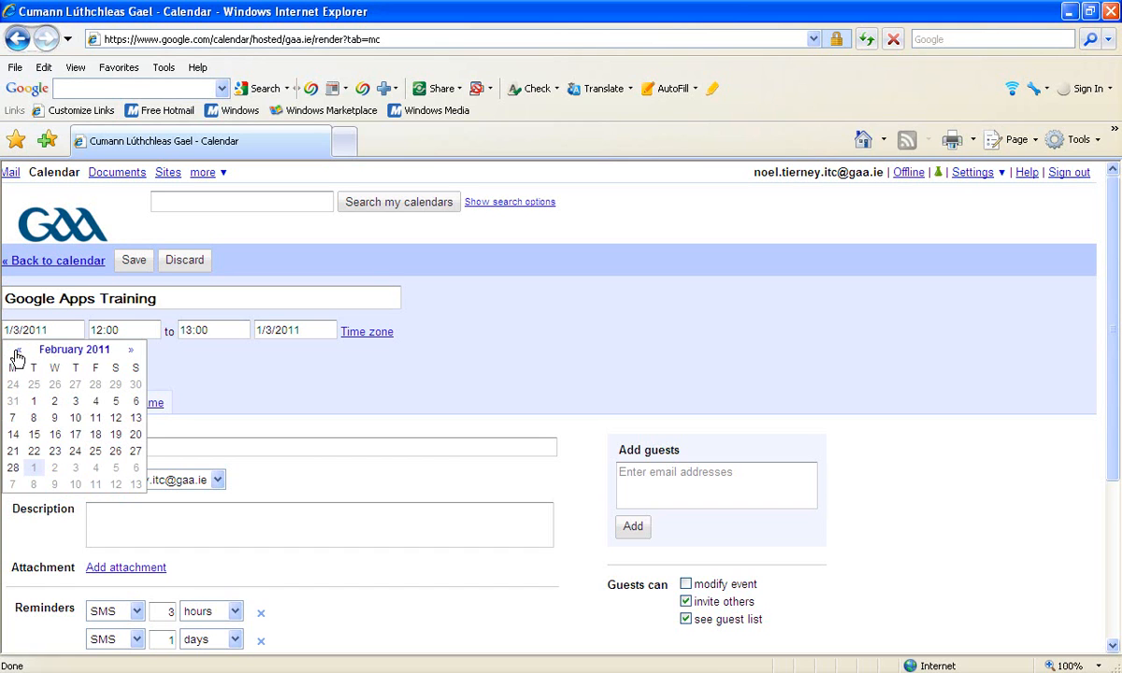
{"action": "left_click", "coordinate": [55, 404]}
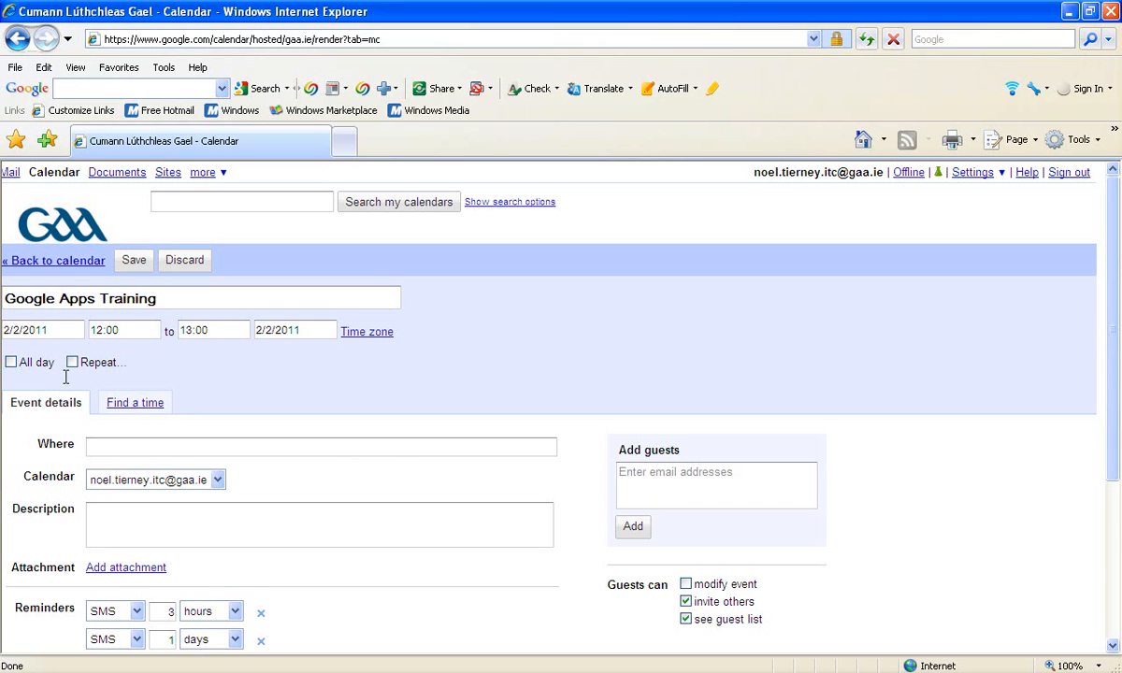
{"action": "left_click_drag", "start_coordinate": [97, 331], "coordinate": [123, 324]}
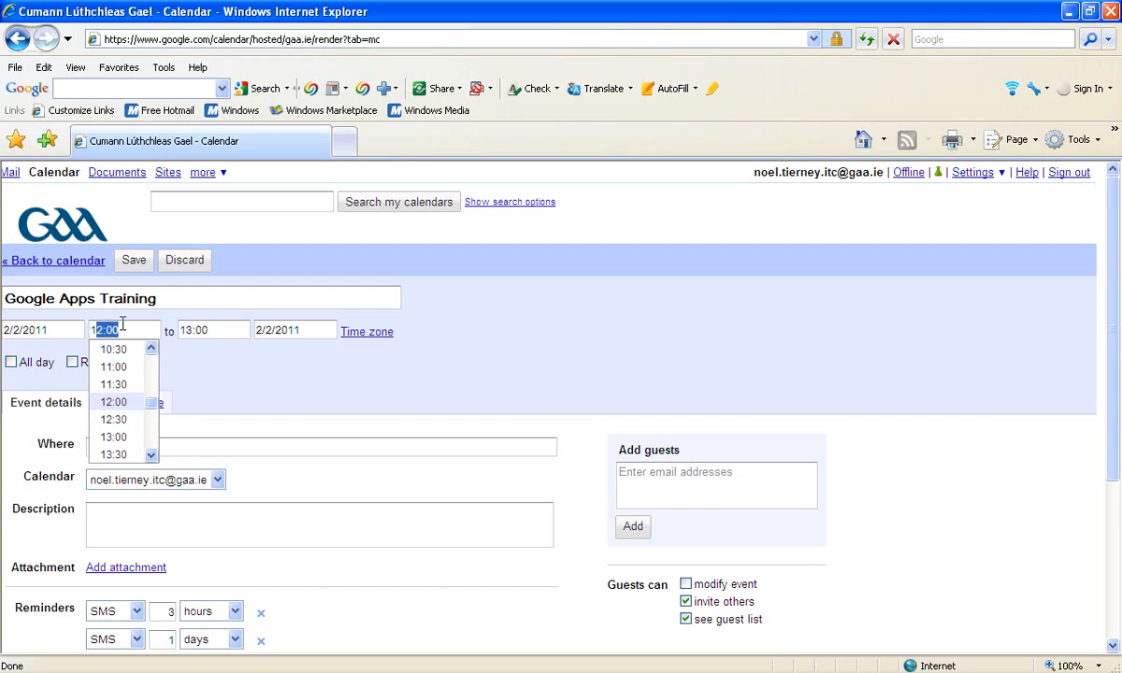
{"action": "left_click", "coordinate": [236, 367]}
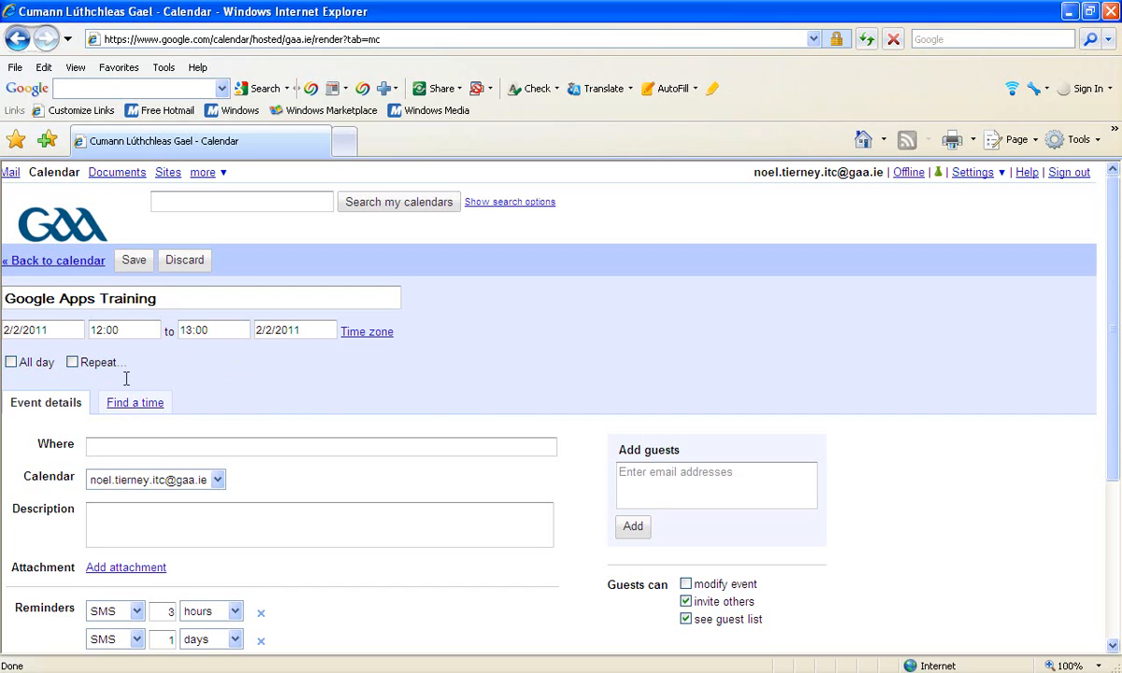
Make the event repeat monthly, every 1 month, by day of the week
{"action": "left_click", "coordinate": [73, 363]}
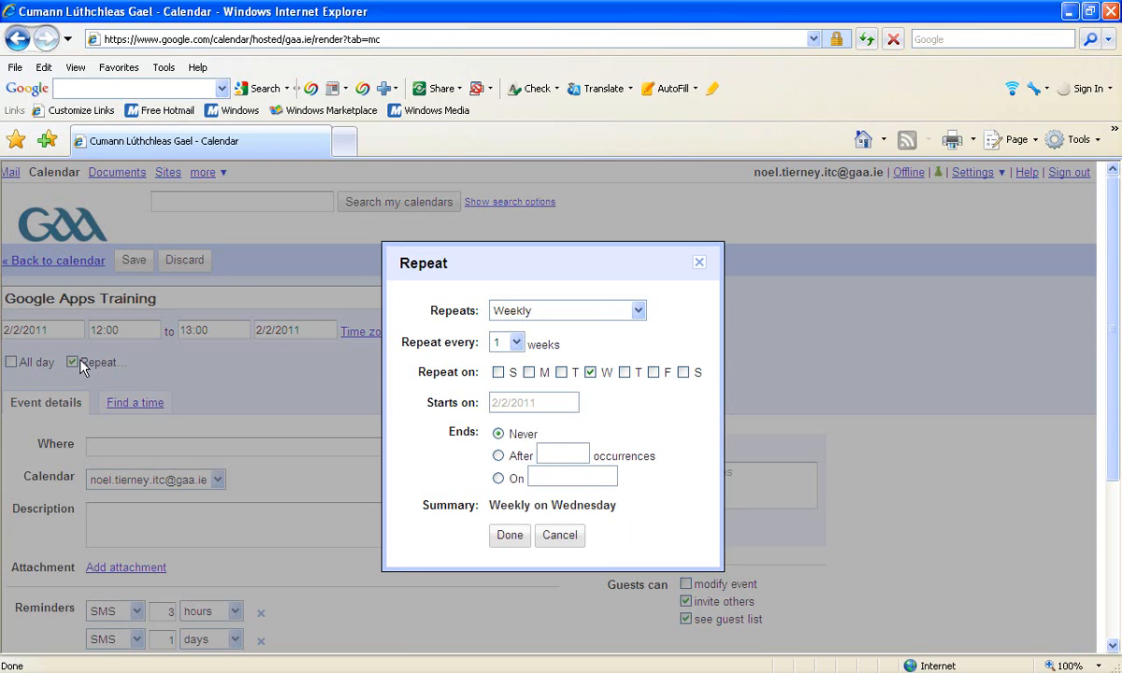
{"action": "left_click", "coordinate": [638, 311]}
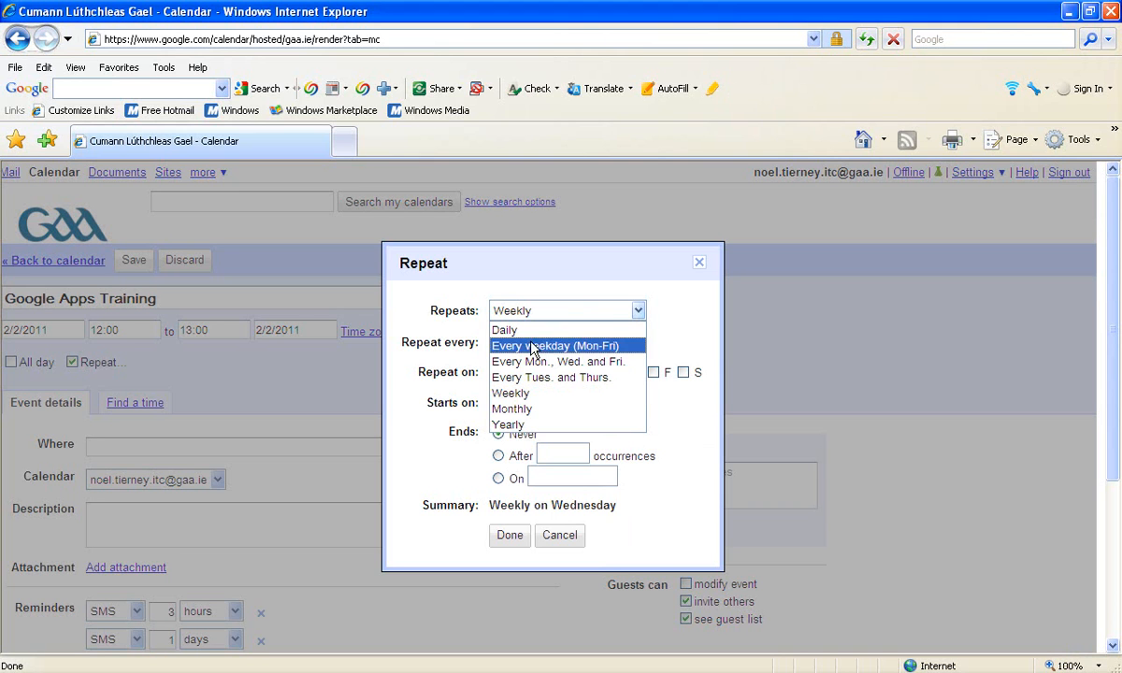
{"action": "left_click", "coordinate": [525, 410]}
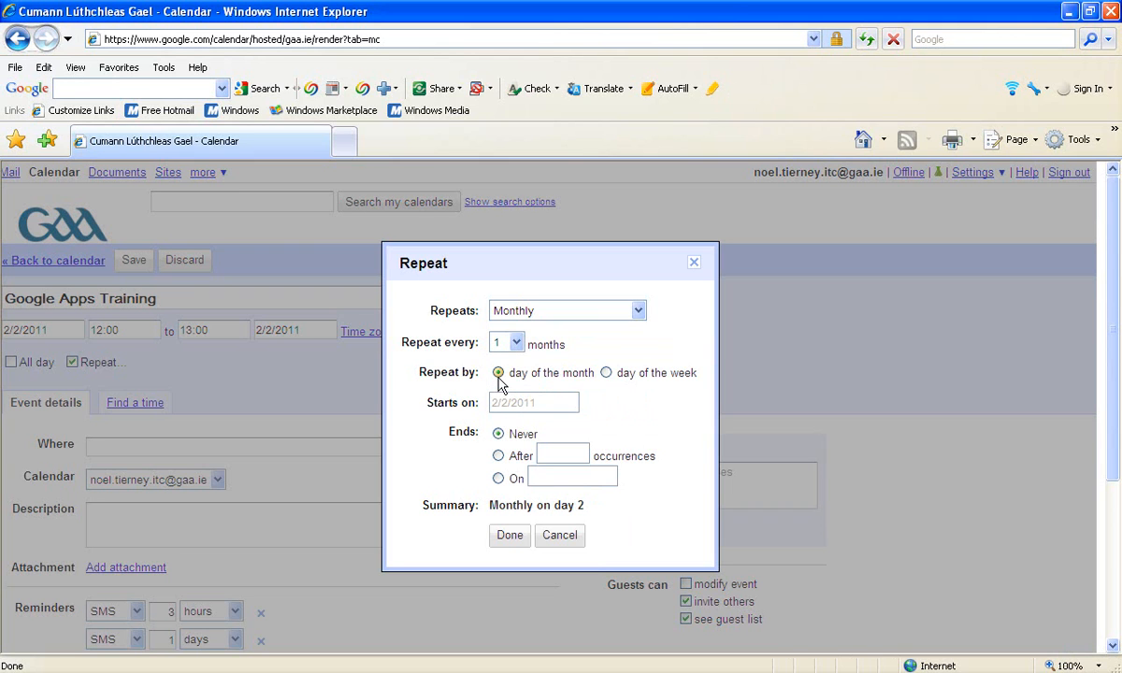
{"action": "left_click", "coordinate": [607, 373]}
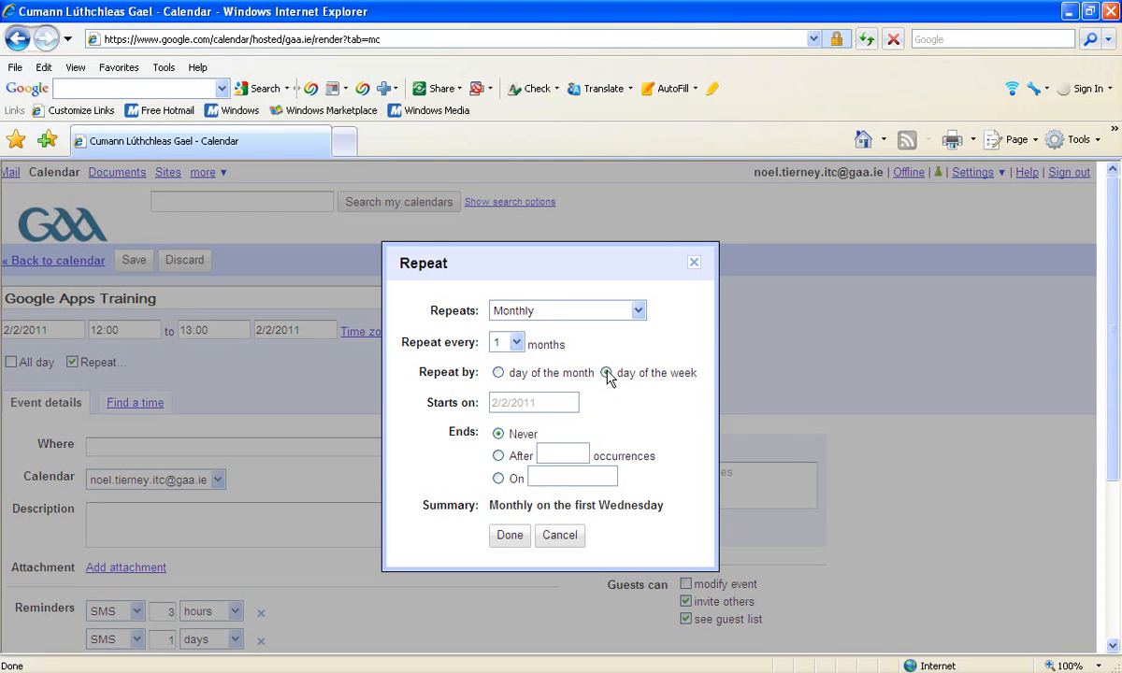
End the event's monthly repetition on 7 May 2014 and apply the repeat settings
{"action": "left_click", "coordinate": [498, 479]}
{"action": "left_click", "coordinate": [535, 479]}
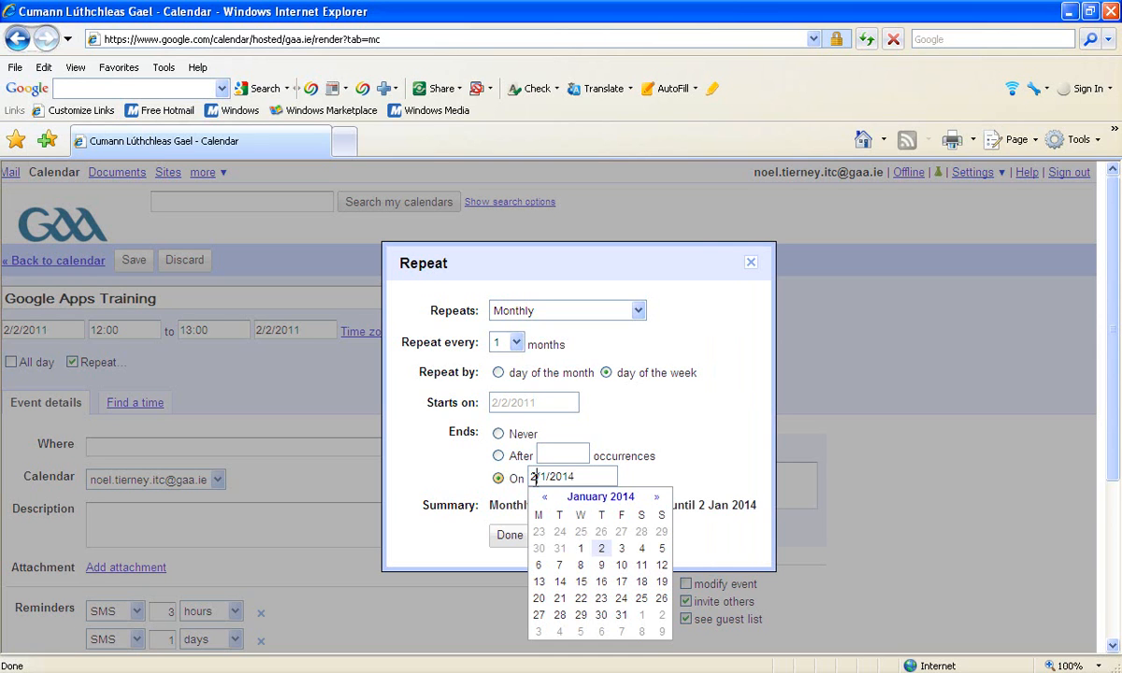
{"action": "left_click", "coordinate": [662, 498]}
{"action": "left_click", "coordinate": [661, 497]}
{"action": "left_click", "coordinate": [661, 498]}
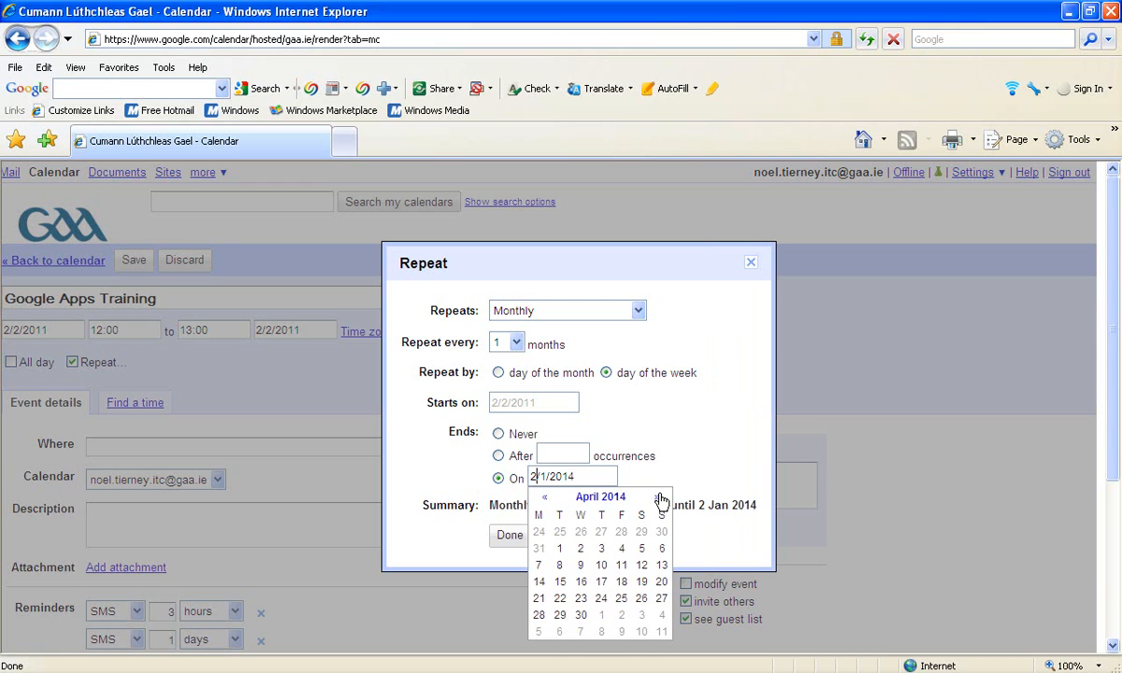
{"action": "left_click", "coordinate": [661, 498]}
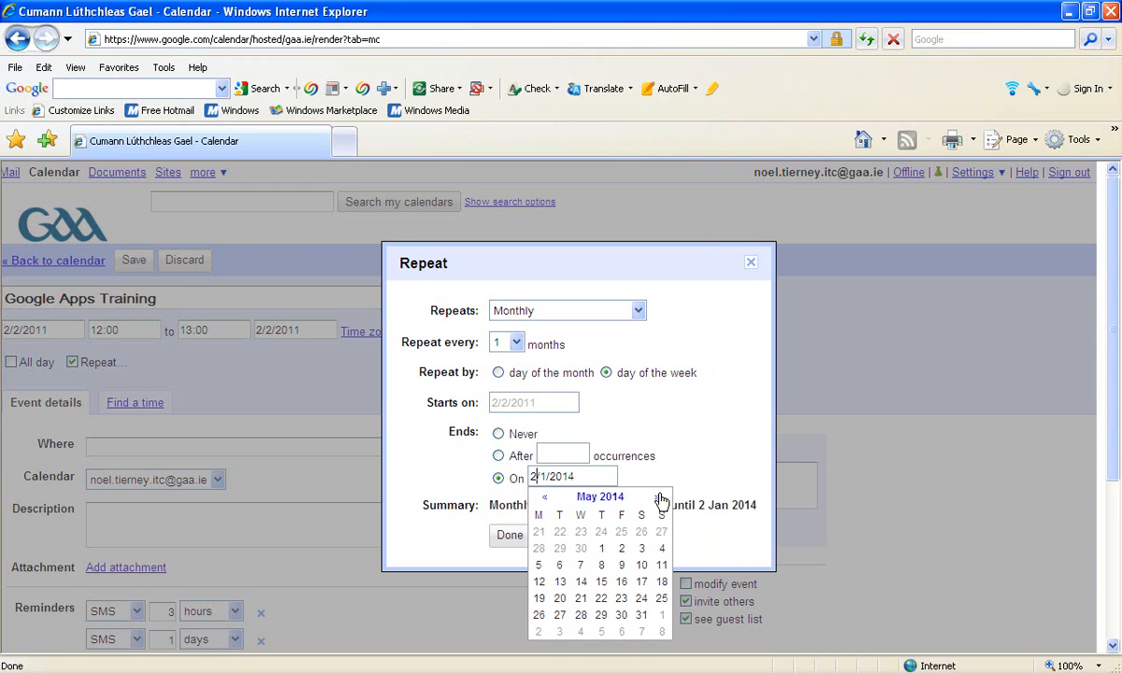
{"action": "left_click", "coordinate": [579, 568]}
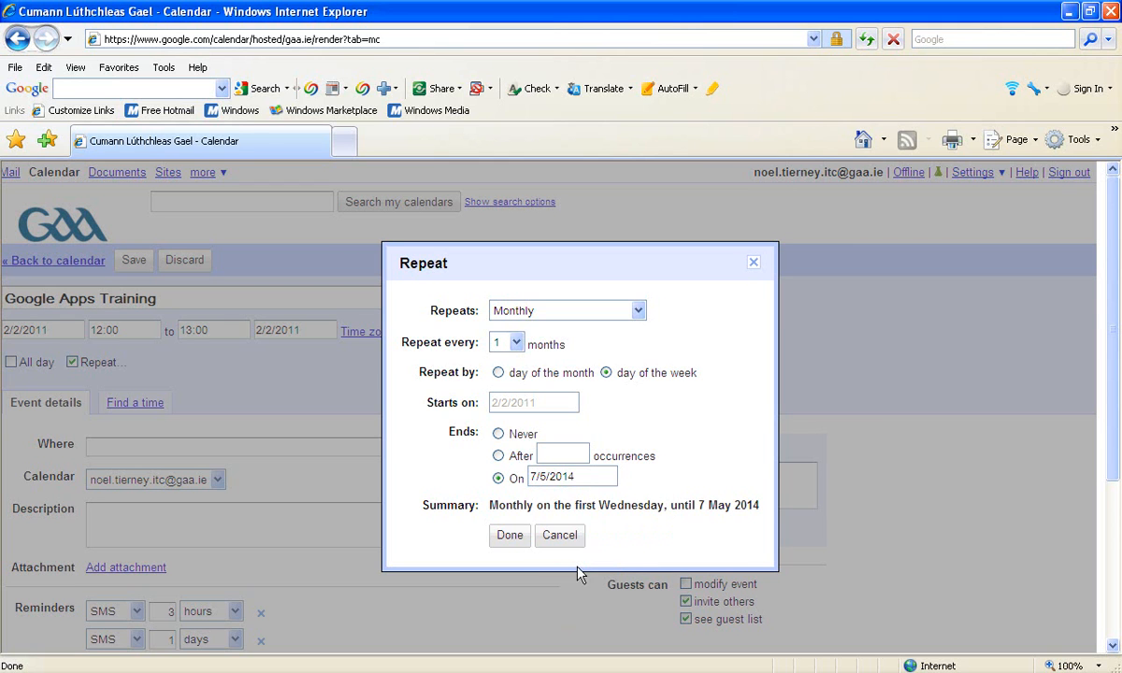
{"action": "left_click", "coordinate": [512, 537]}
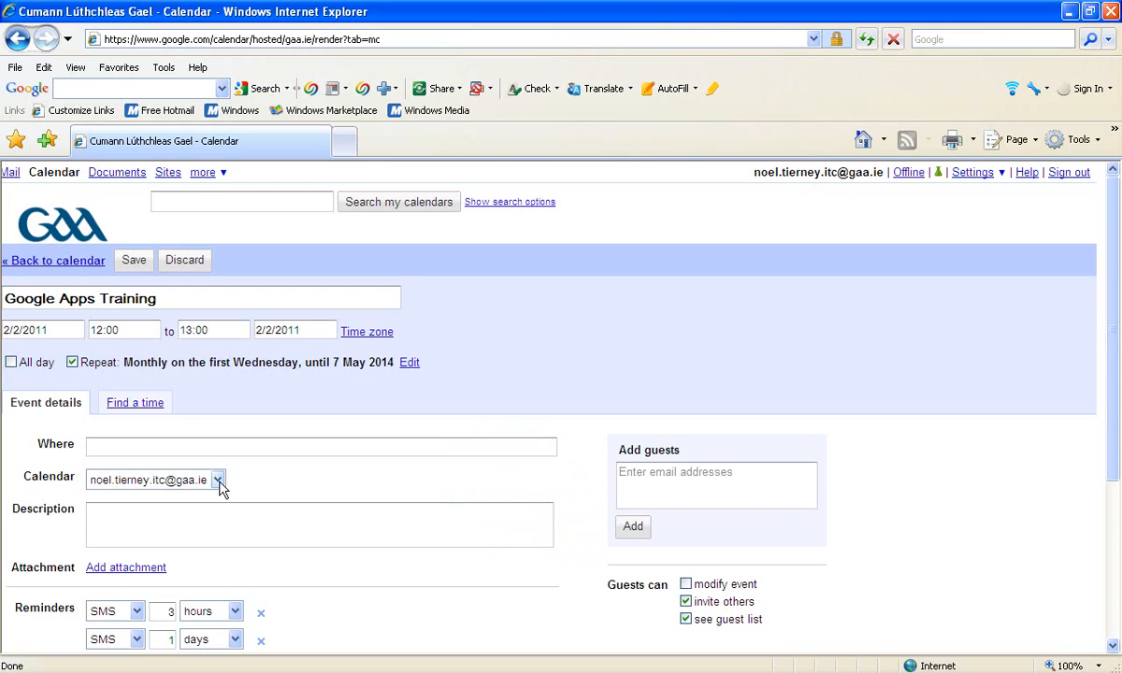
Assign the Google Apps Training event to the WH Club Registrars calendar and save it
{"action": "left_click", "coordinate": [218, 481]}
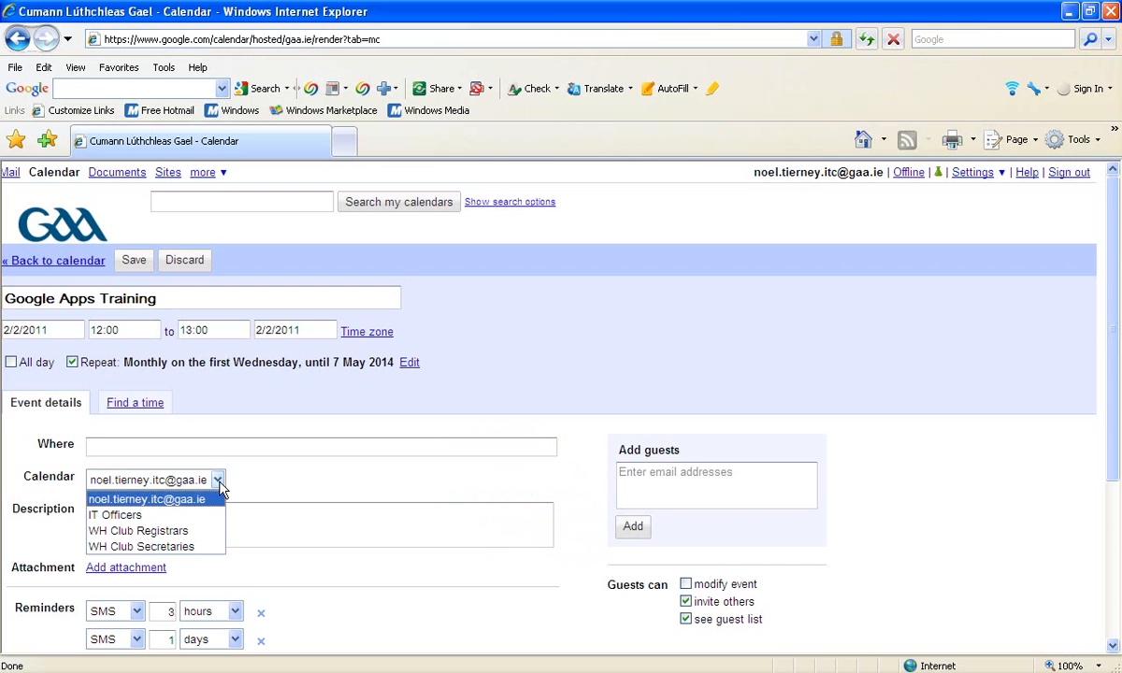
{"action": "left_click", "coordinate": [183, 532]}
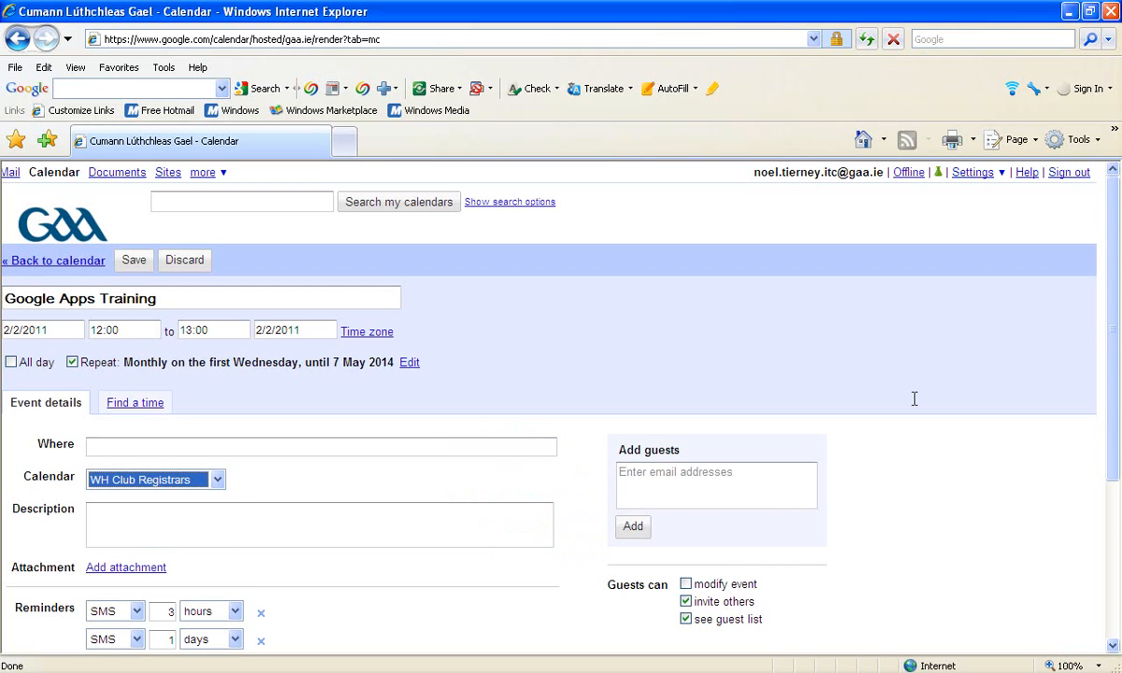
{"action": "left_click_drag", "start_coordinate": [1113, 345], "coordinate": [1103, 481]}
{"action": "left_click", "coordinate": [666, 242]}
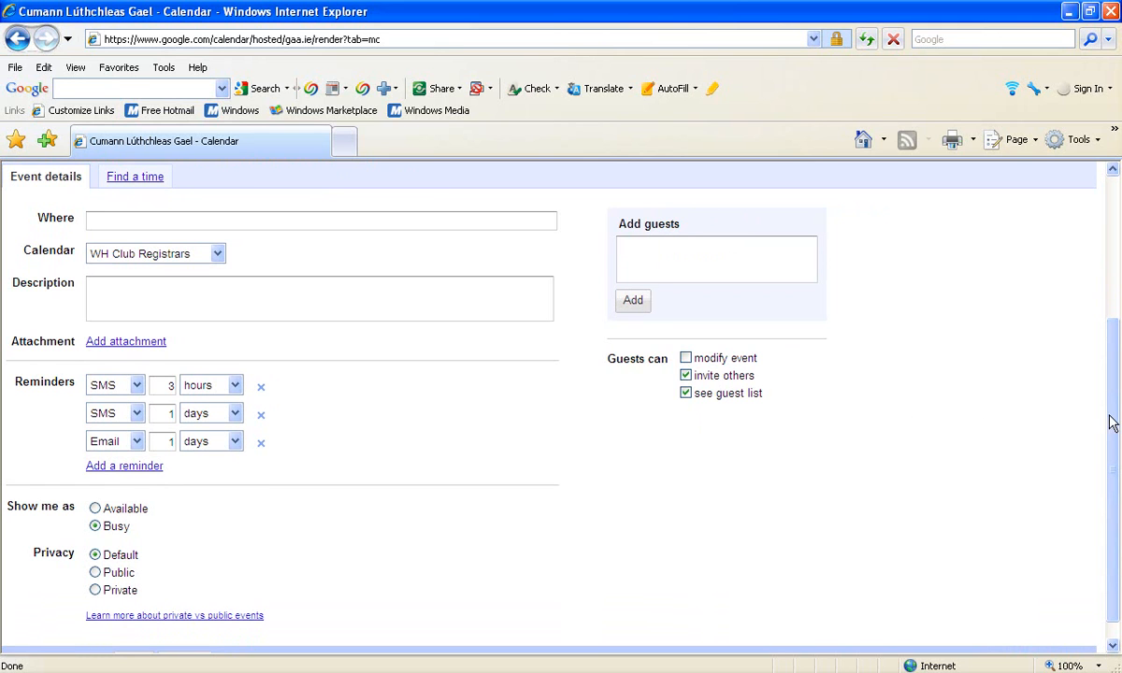
{"action": "left_click", "coordinate": [1119, 472]}
{"action": "left_click_drag", "start_coordinate": [1118, 490], "coordinate": [1090, 352]}
{"action": "scroll", "coordinate": [1089, 351], "scroll_direction": "down", "scroll_amount": 5}
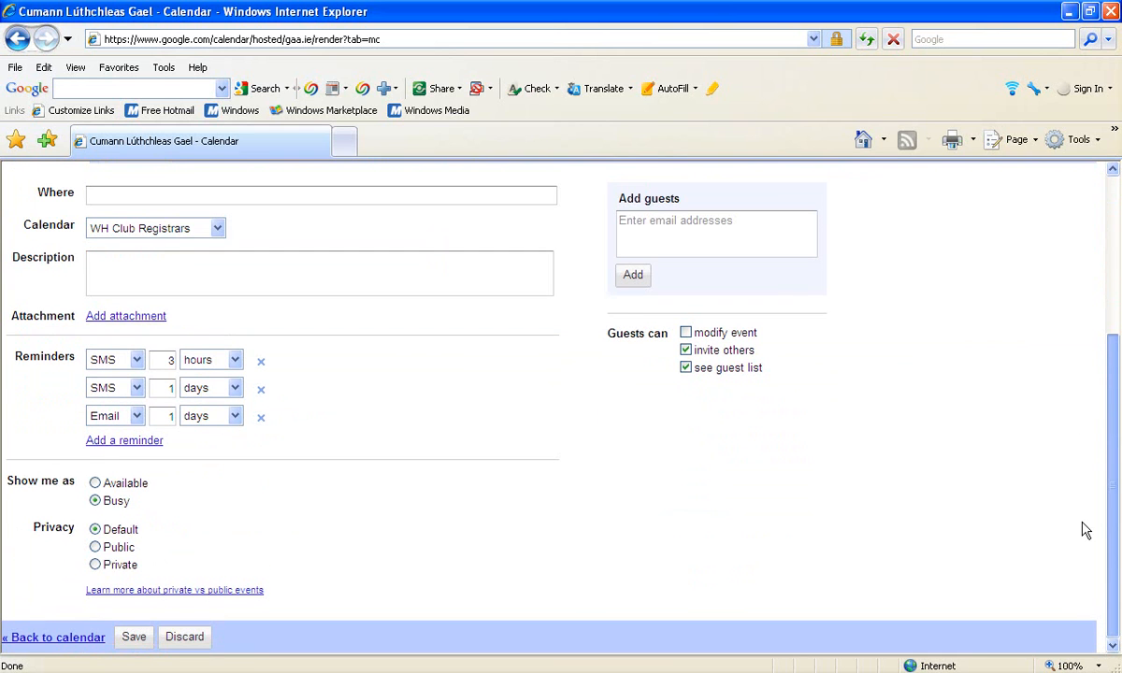
{"action": "left_click", "coordinate": [133, 638]}
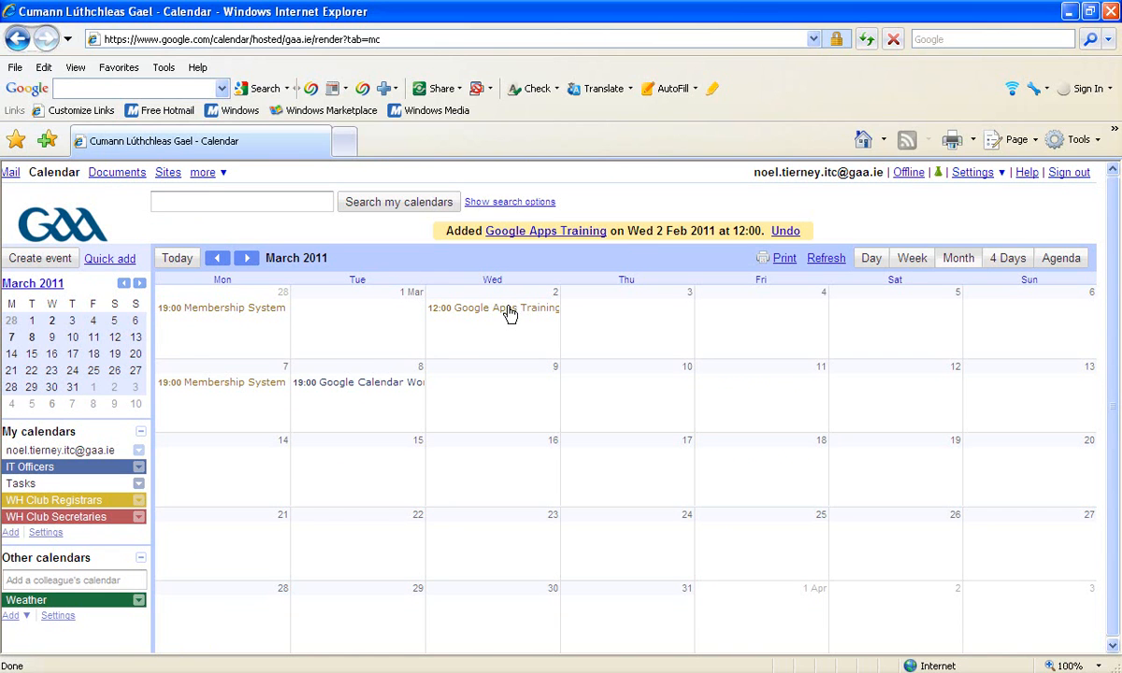
Check the training events in April 2011 and go back month by month to January 2011
{"action": "left_click", "coordinate": [245, 259]}
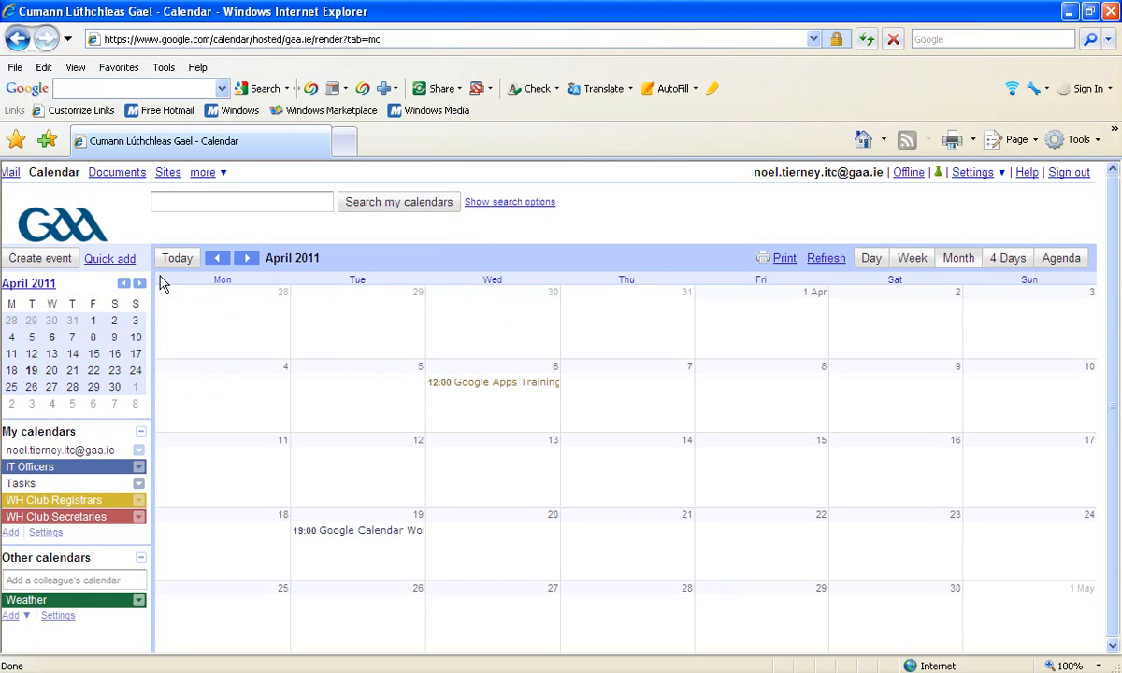
{"action": "left_click", "coordinate": [220, 265]}
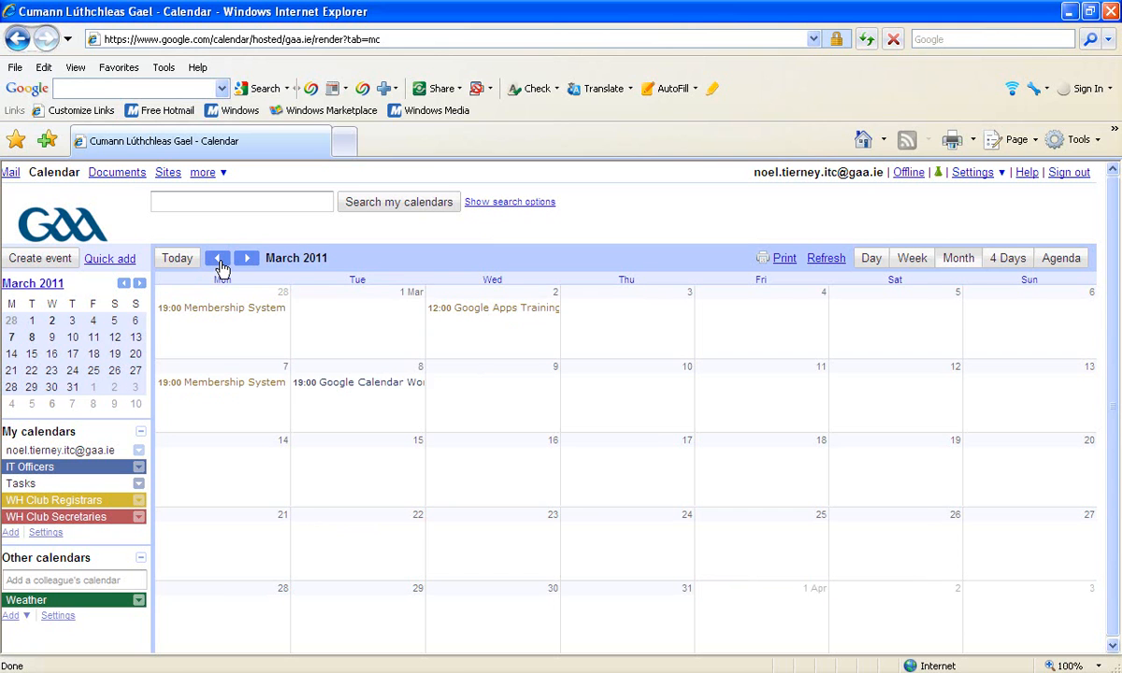
{"action": "left_click", "coordinate": [219, 262]}
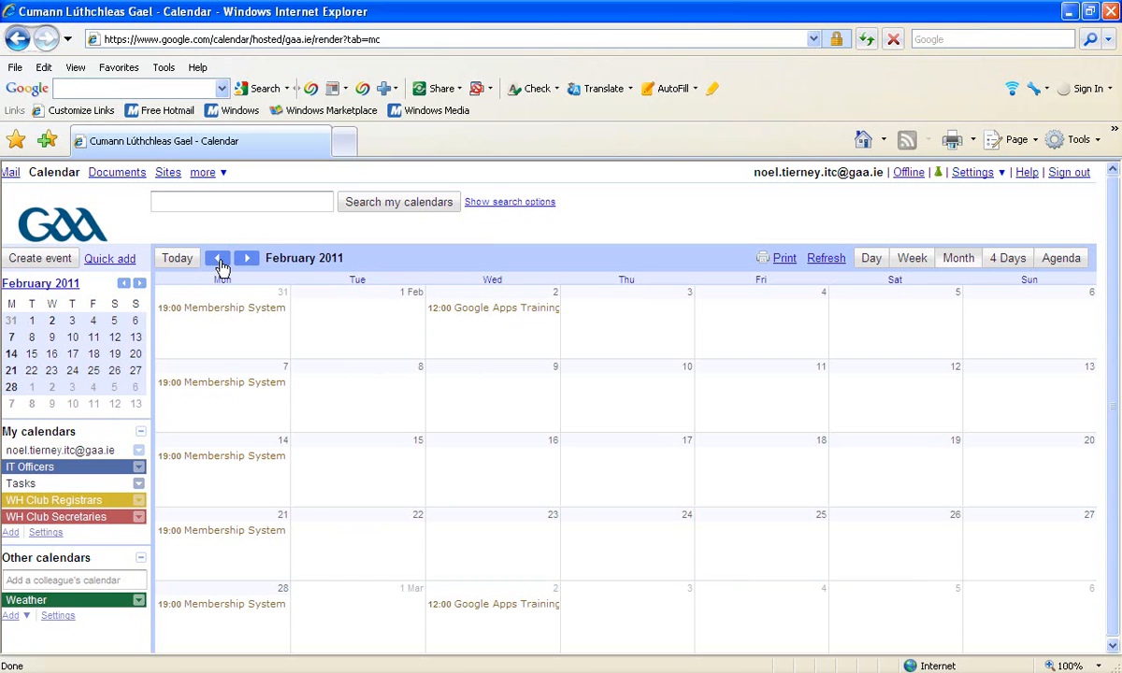
{"action": "left_click", "coordinate": [219, 262]}
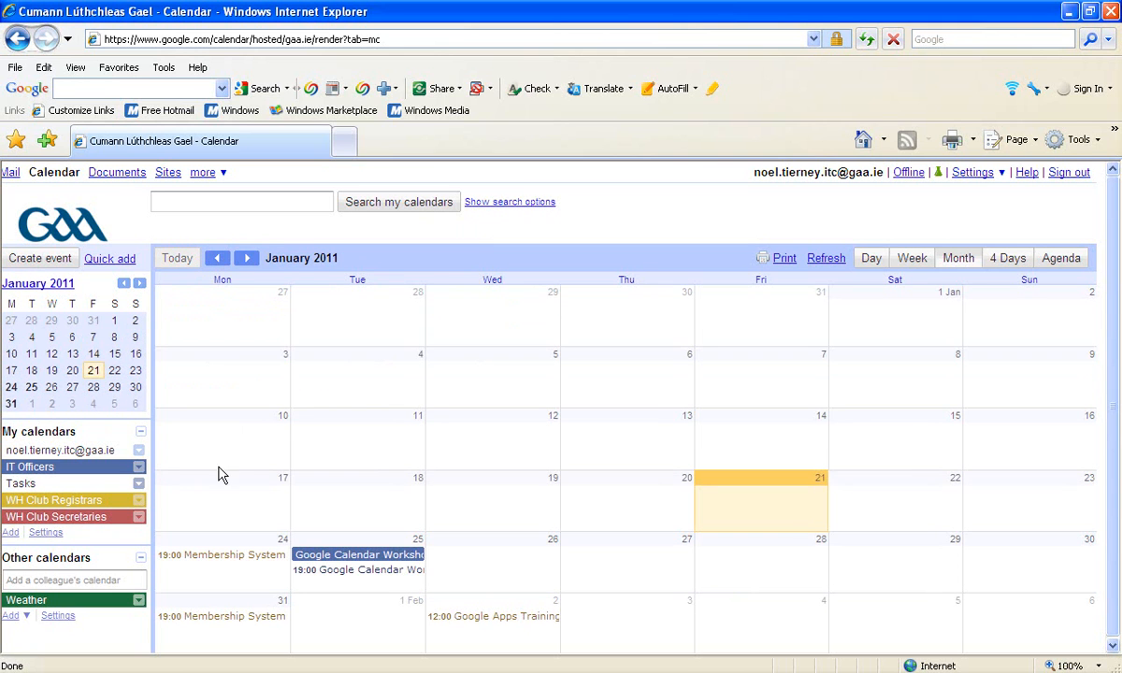
View the summaries of Membership System Training on 24 January and Google Apps Training on 2 February
{"action": "left_click", "coordinate": [218, 555]}
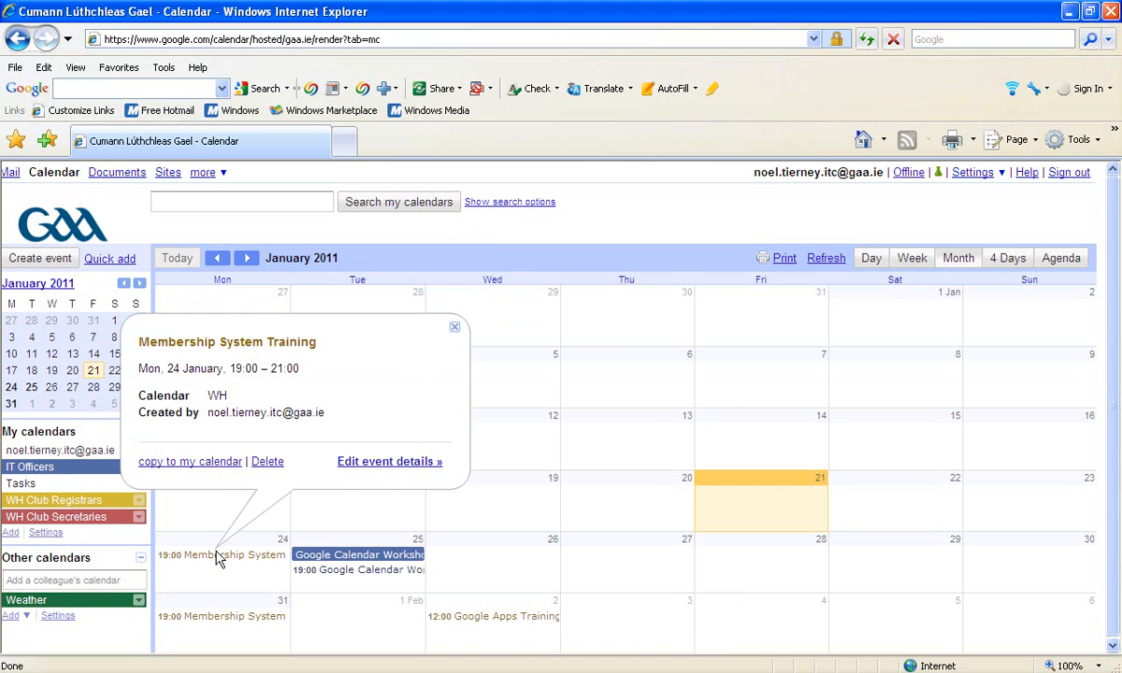
{"action": "left_click", "coordinate": [514, 622]}
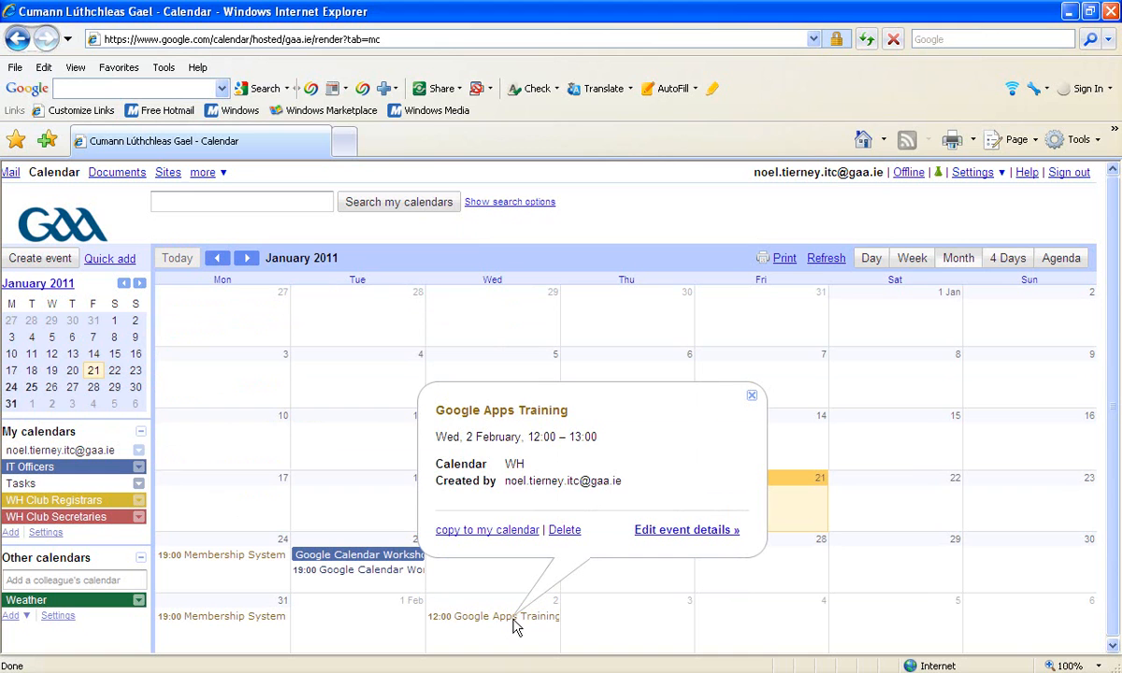
{"action": "left_click", "coordinate": [369, 433]}
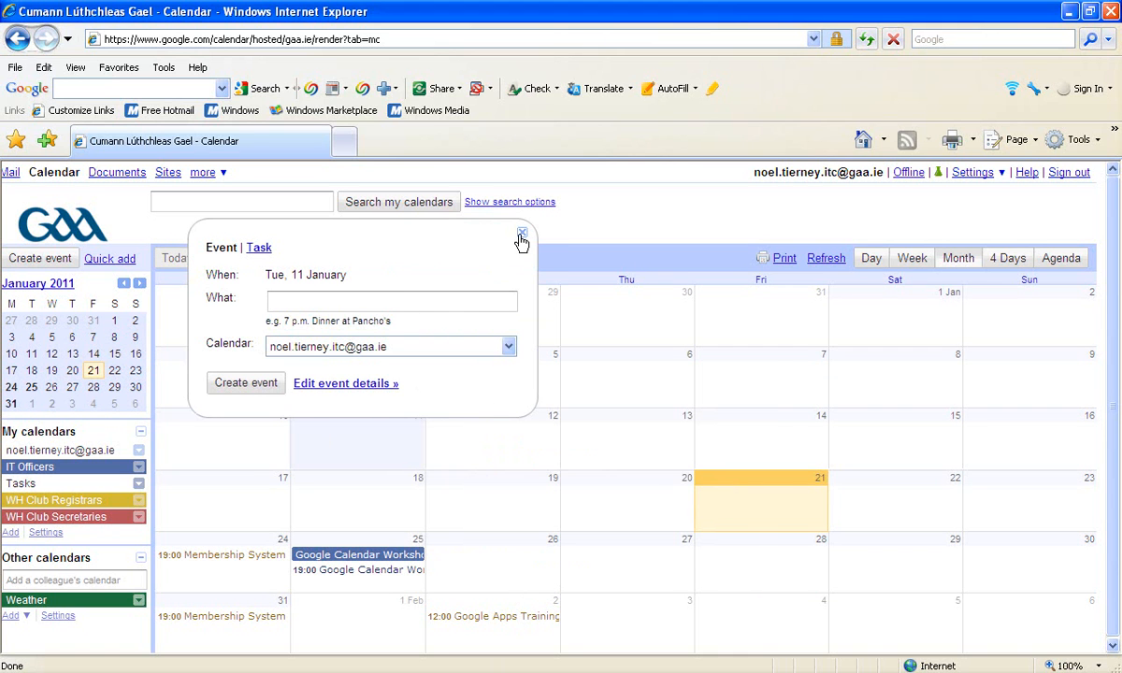
{"action": "left_click", "coordinate": [522, 235]}
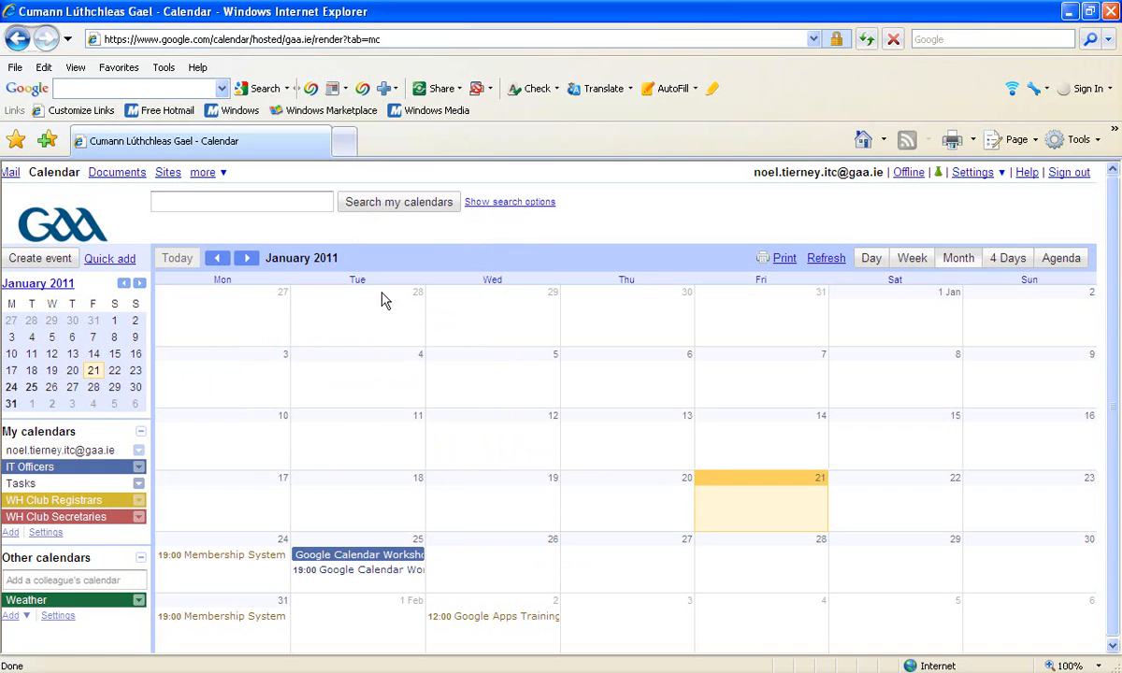
Hide the IT Officers, WH Club Registrars and WH Club Secretaries calendars, and show all three again
{"action": "left_click", "coordinate": [49, 503]}
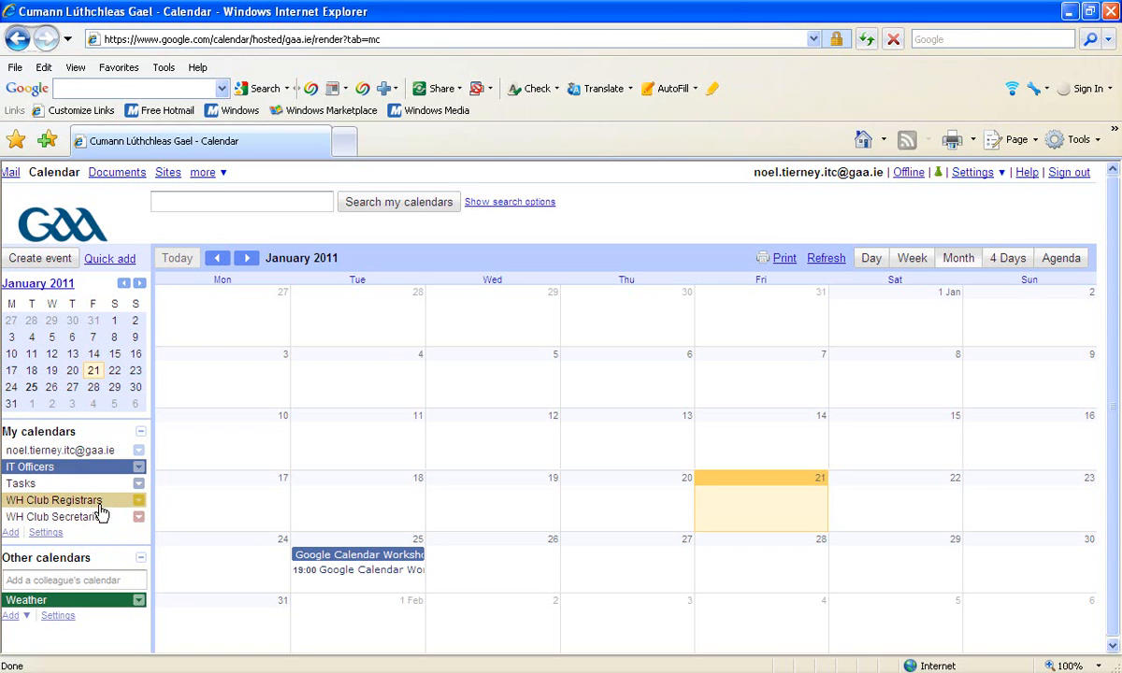
{"action": "left_click", "coordinate": [71, 458]}
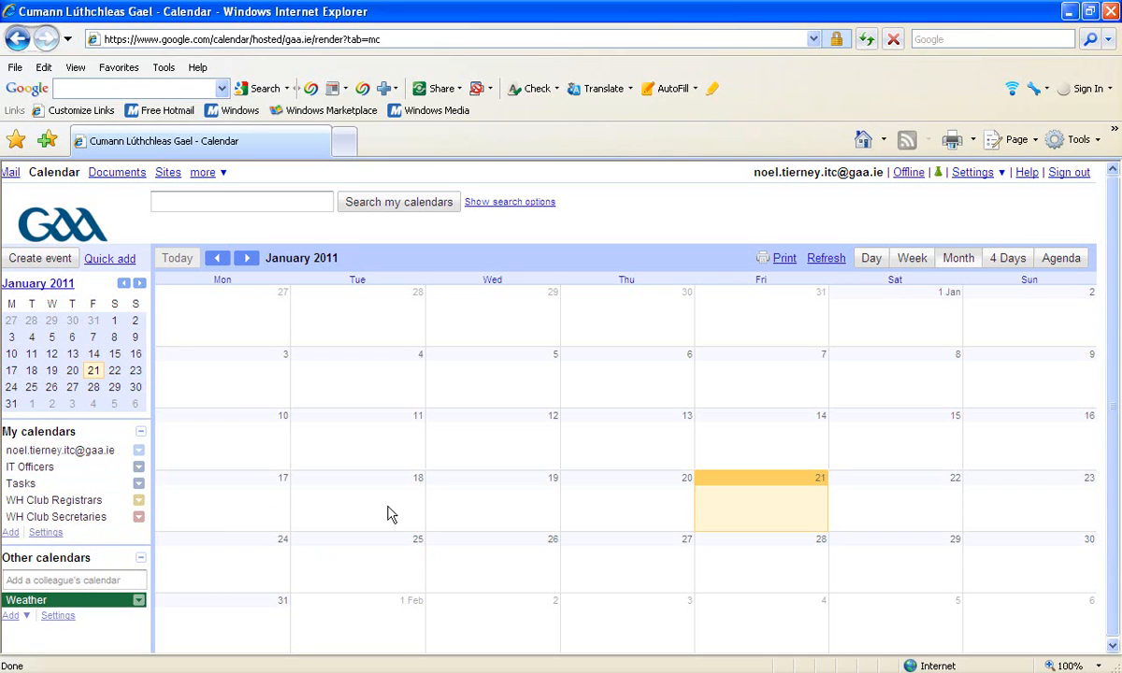
{"action": "left_click", "coordinate": [39, 469]}
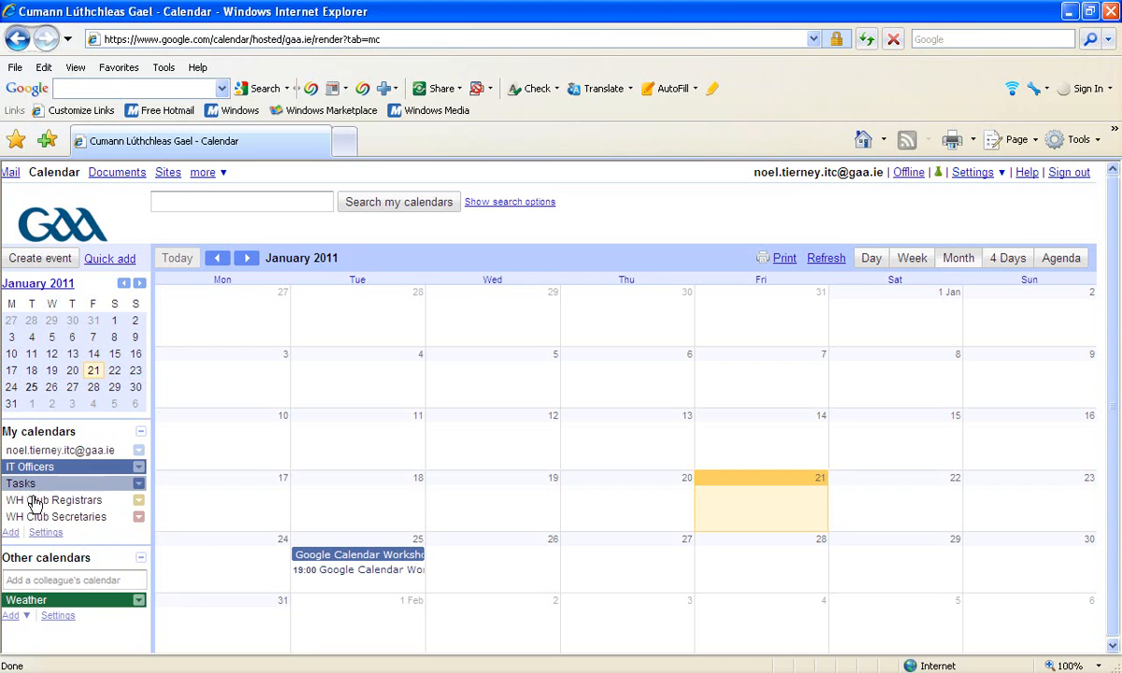
{"action": "left_click", "coordinate": [33, 501]}
{"action": "left_click", "coordinate": [33, 518]}
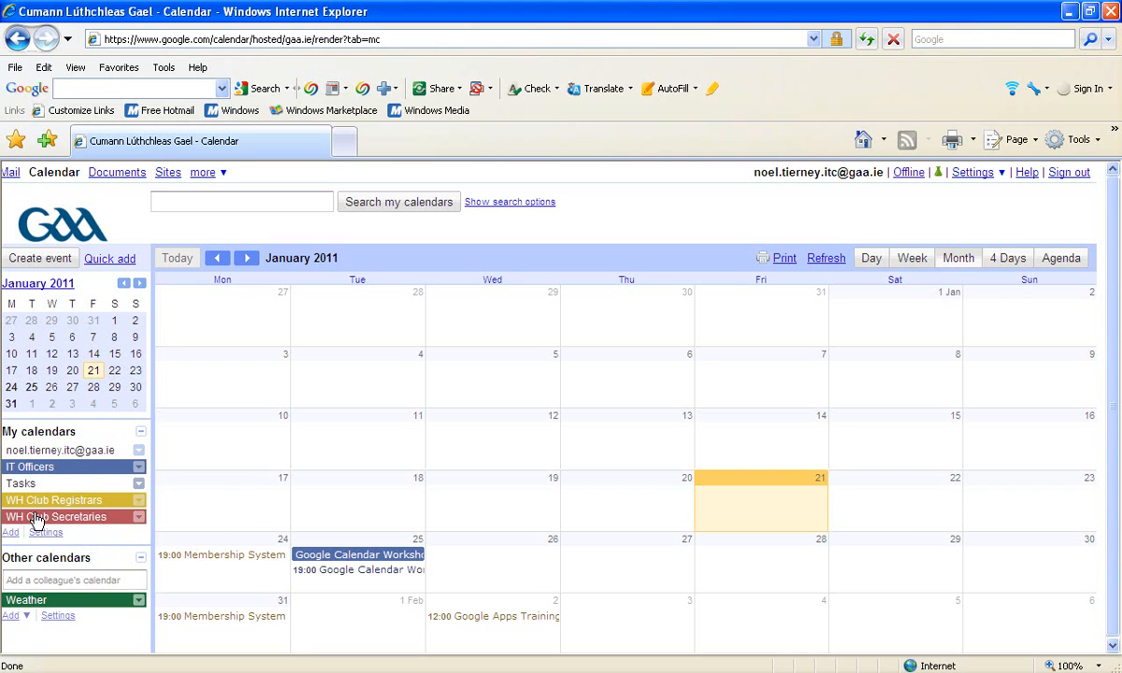